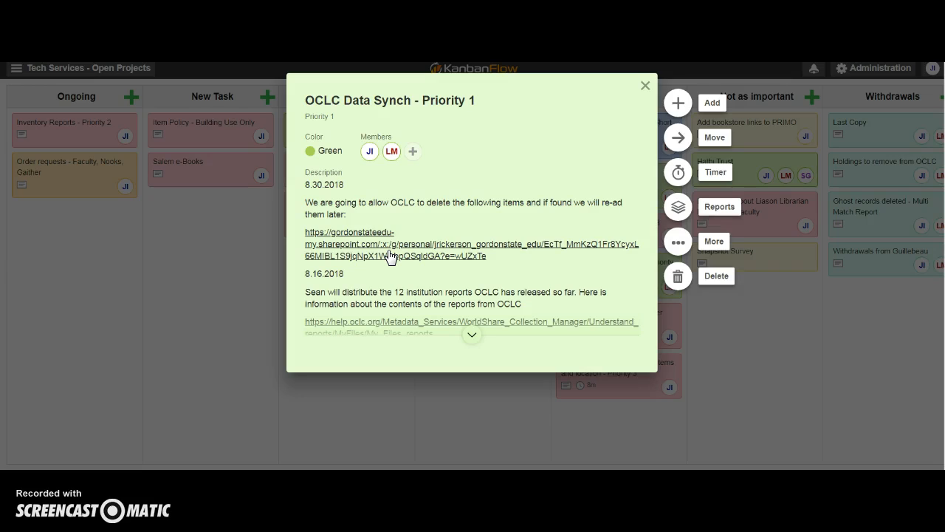
Open the spreadsheet linked in the OCLC Data Synch card and check the DELETED entries in rows 4, 6 and 7.
left_click(352, 241)
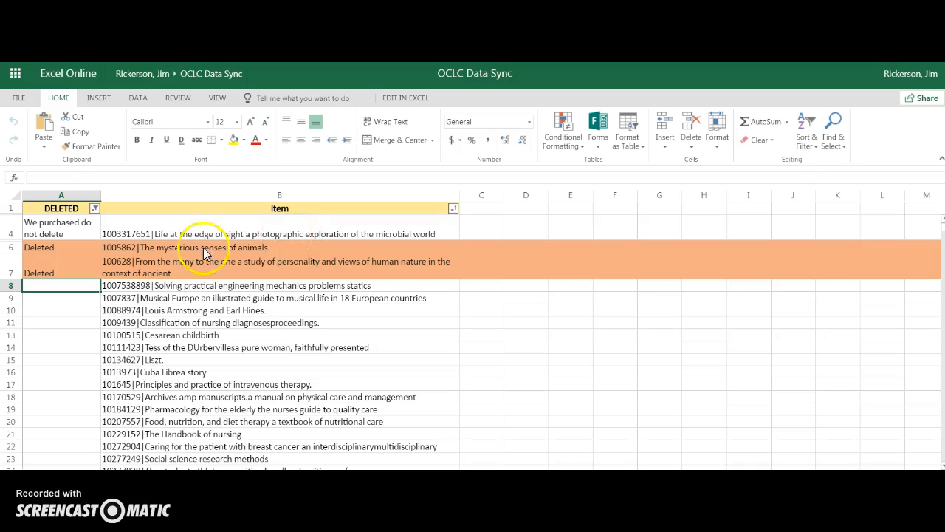
left_click(65, 233)
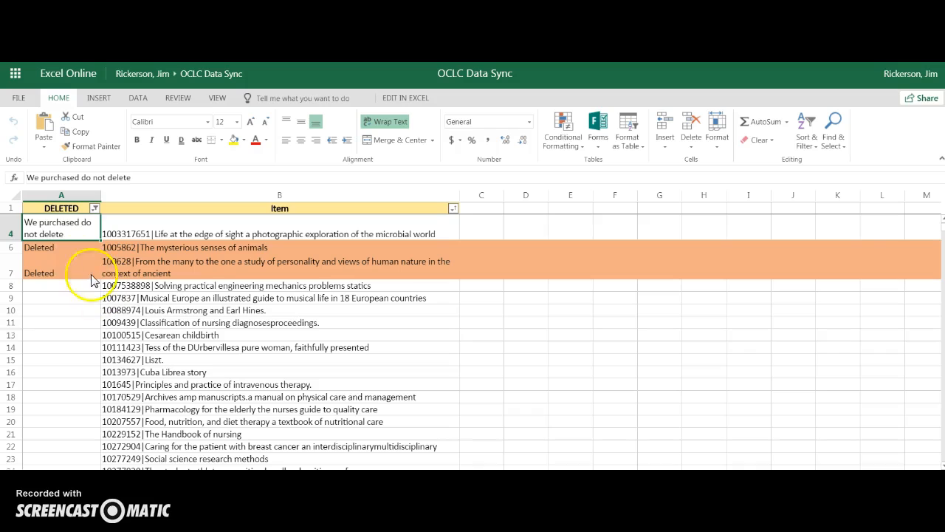
left_click(72, 247)
left_click(77, 276)
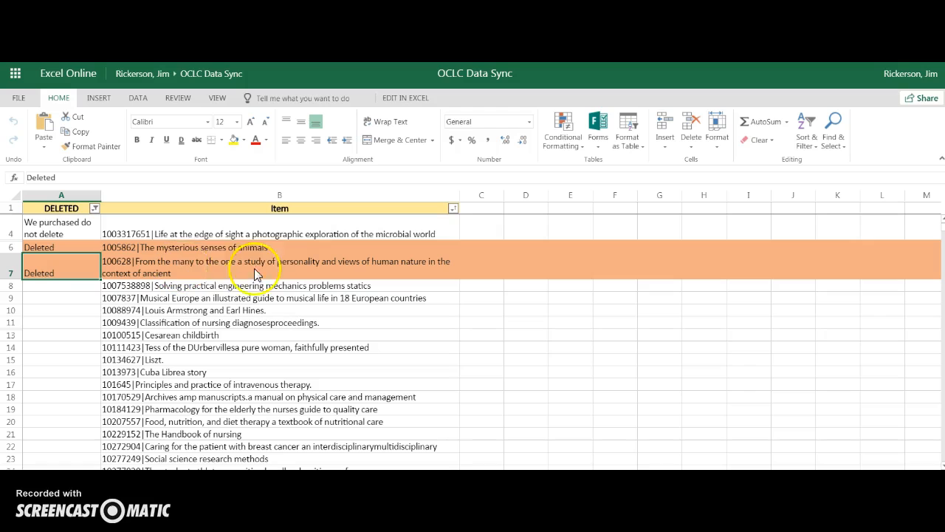
left_click(163, 287)
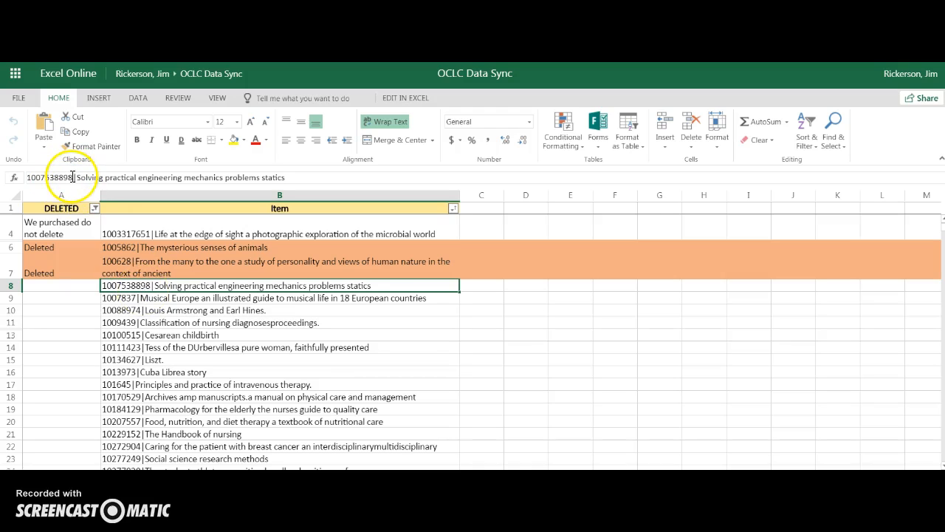
double_click(29, 177)
key("ctrl+c")
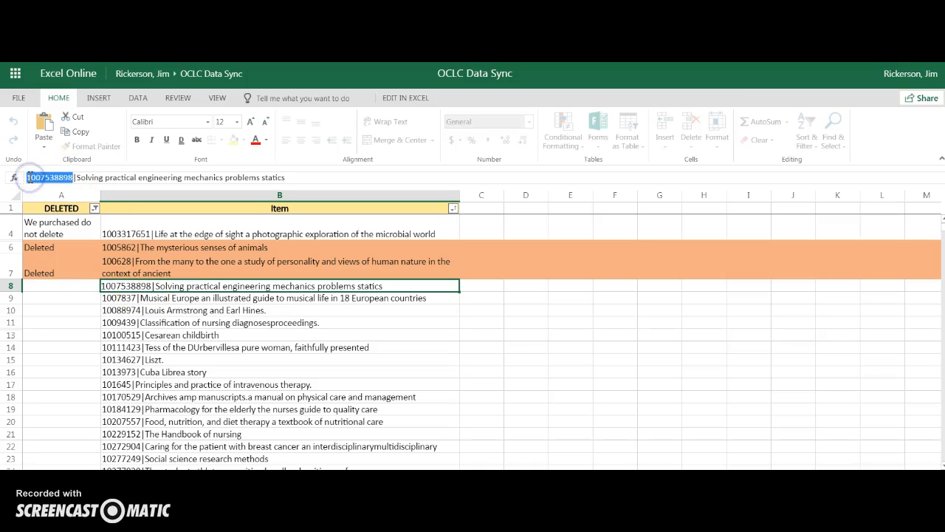
key("alt+Tab")
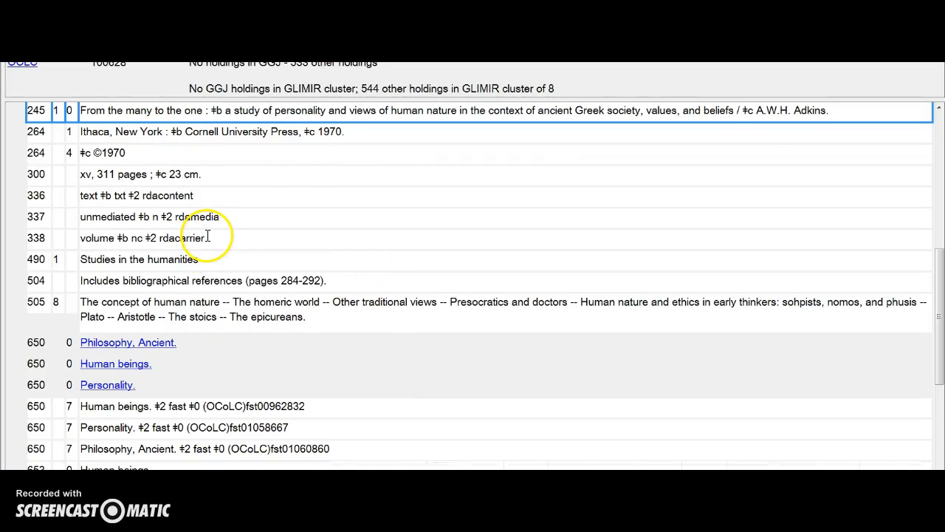
scroll(203, 233, "up", 5)
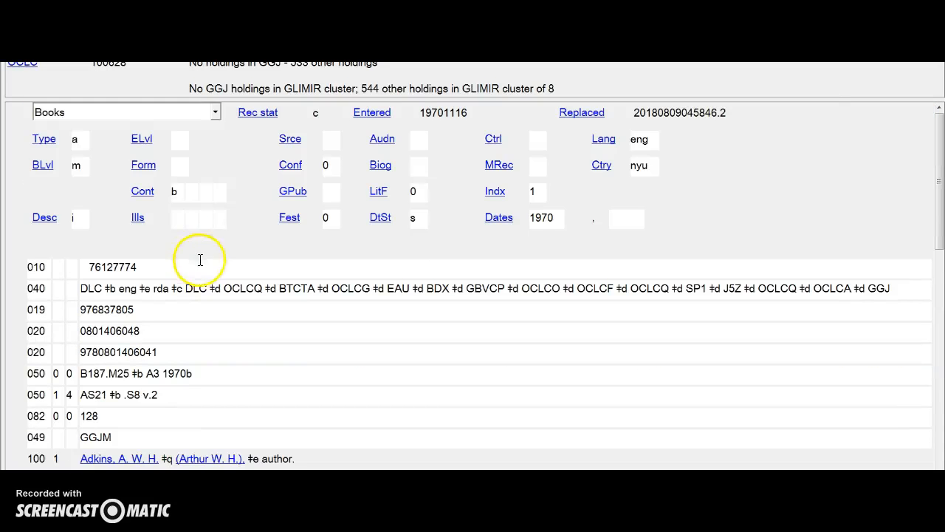
scroll(199, 244, "down", 2)
left_click(55, 28)
mouse_move(59, 42)
left_click(144, 43)
left_click(395, 198)
key("ctrl+v")
left_click(495, 378)
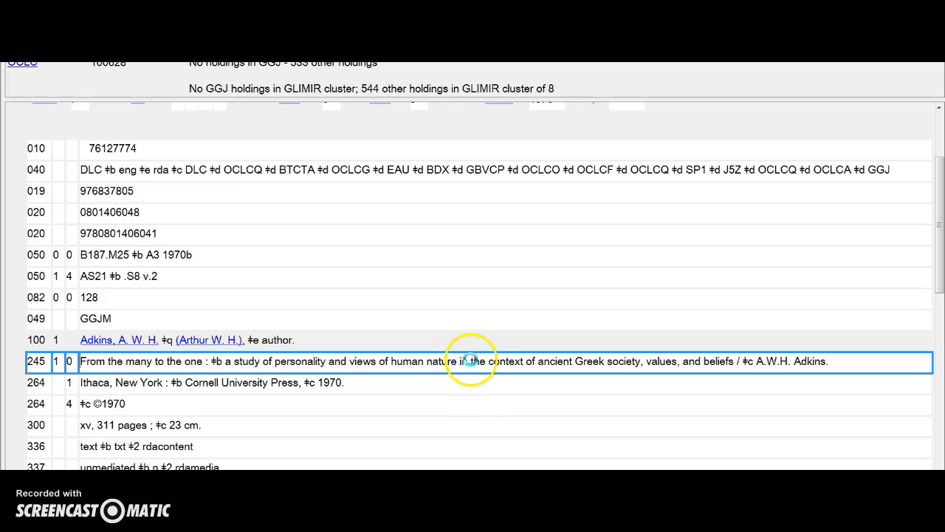
scroll(344, 365, "down", 5)
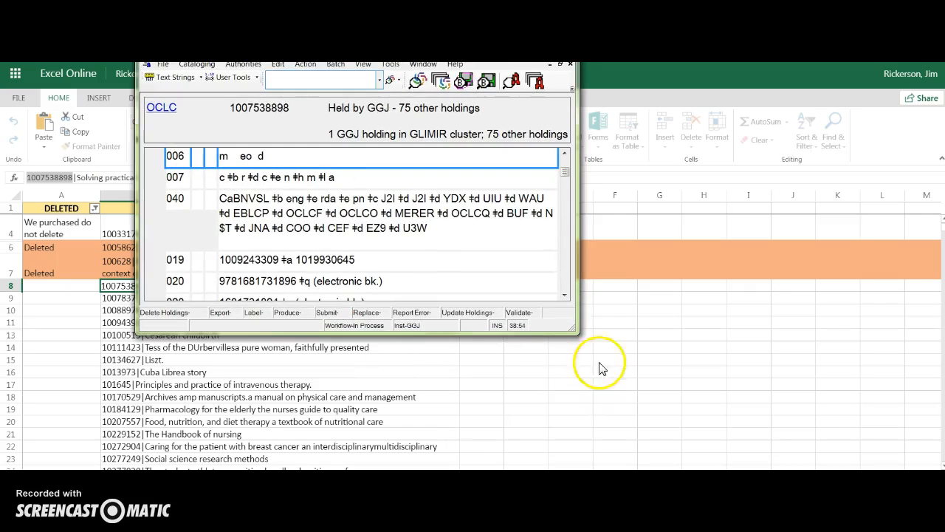
left_click_drag(577, 335, 862, 468)
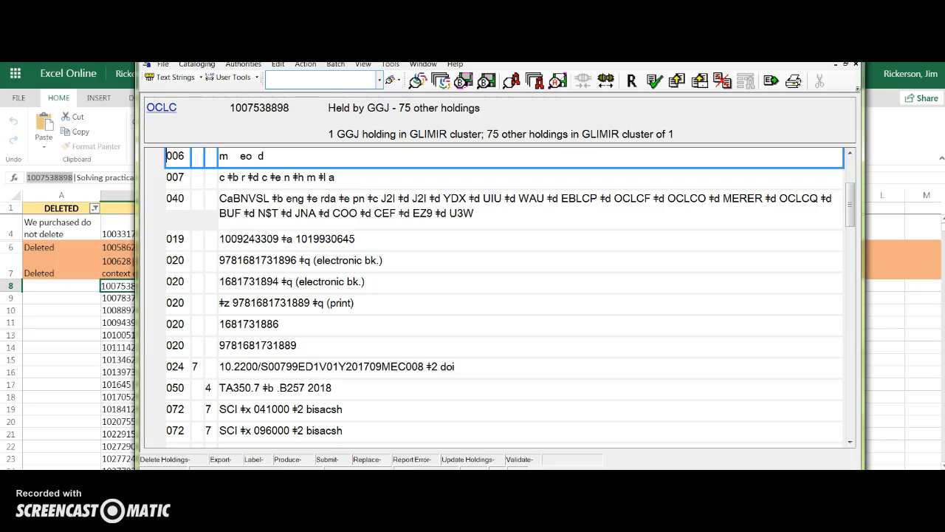
key("alt+Tab")
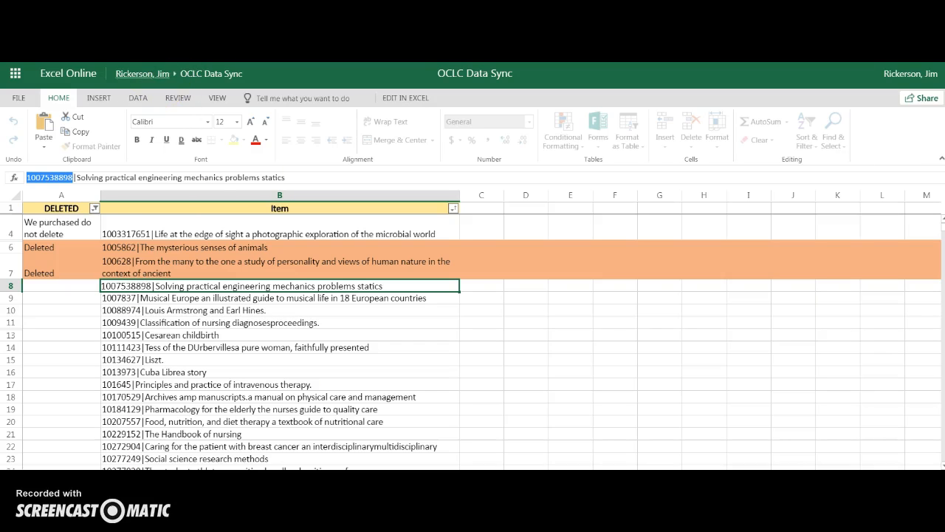
key("alt+Tab")
key("ctrl+v")
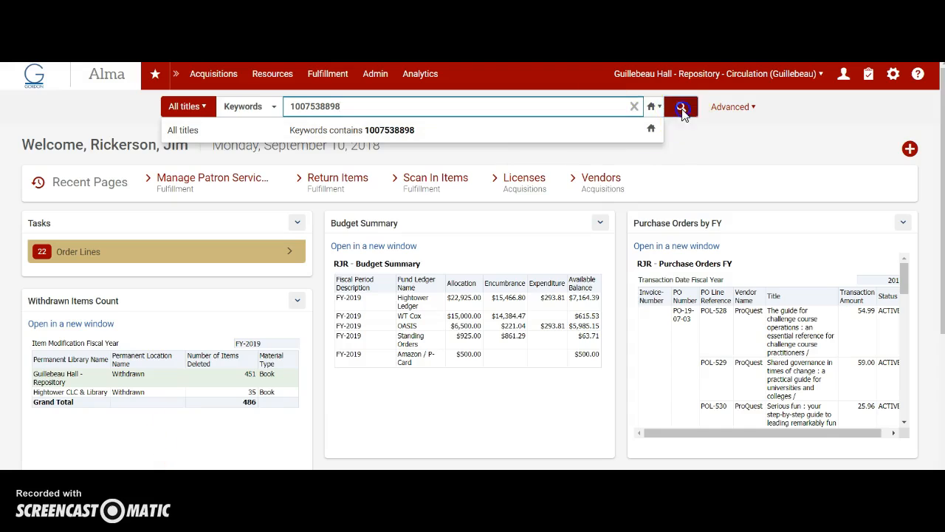
left_click(681, 110)
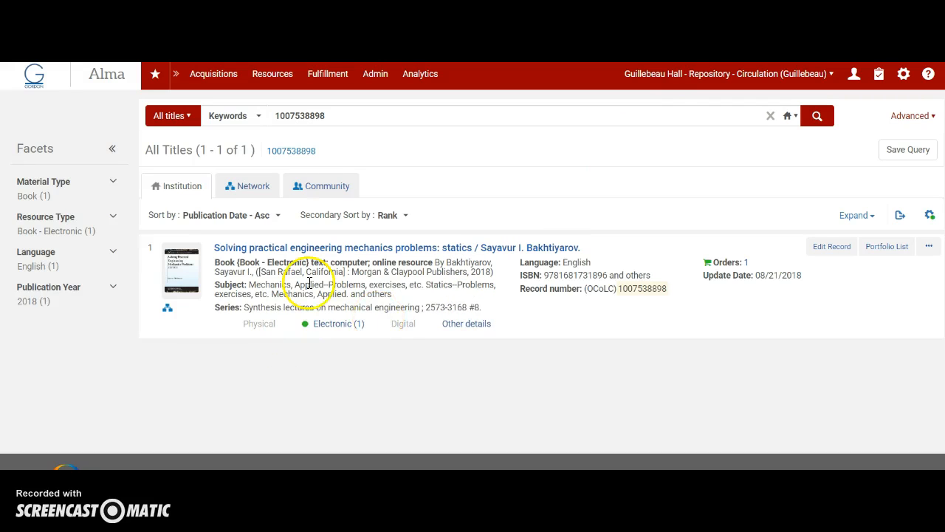
Check the title's electronic availability and its purchase order line, and return to the search results.
left_click(336, 325)
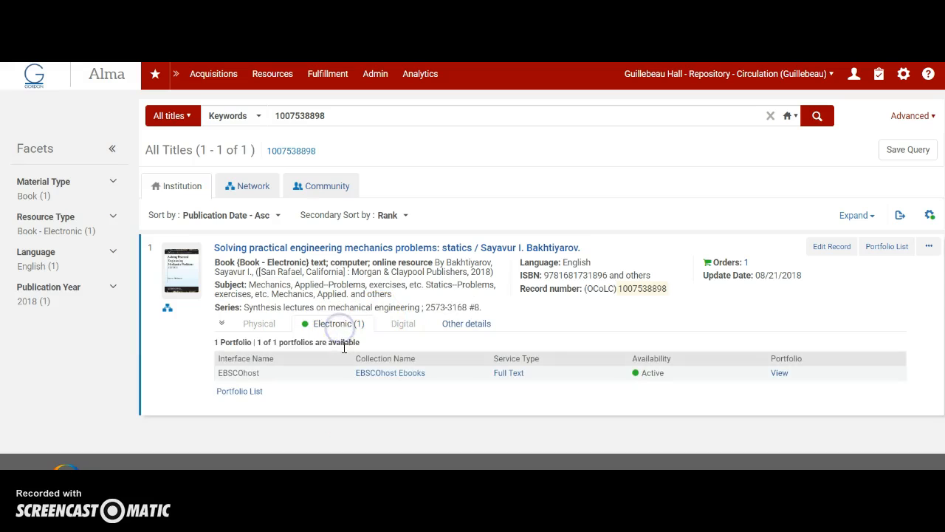
left_click(746, 263)
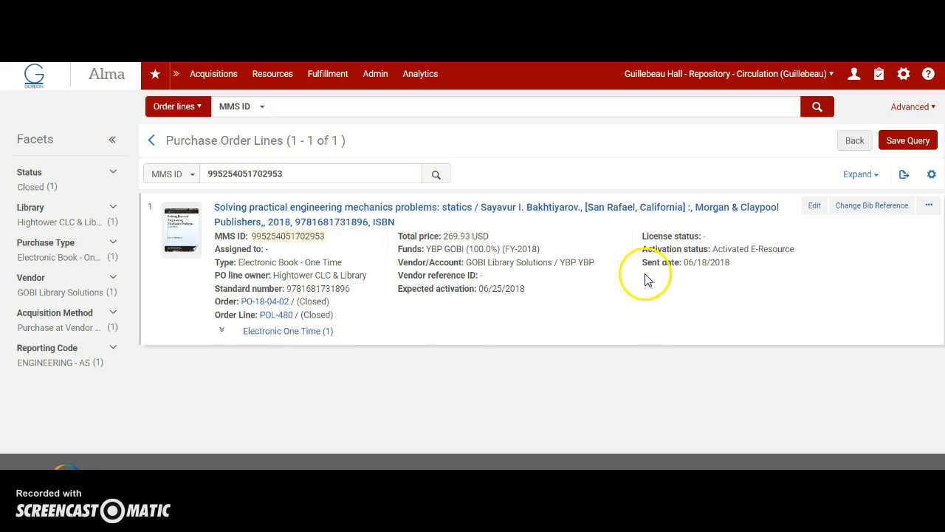
left_click(854, 140)
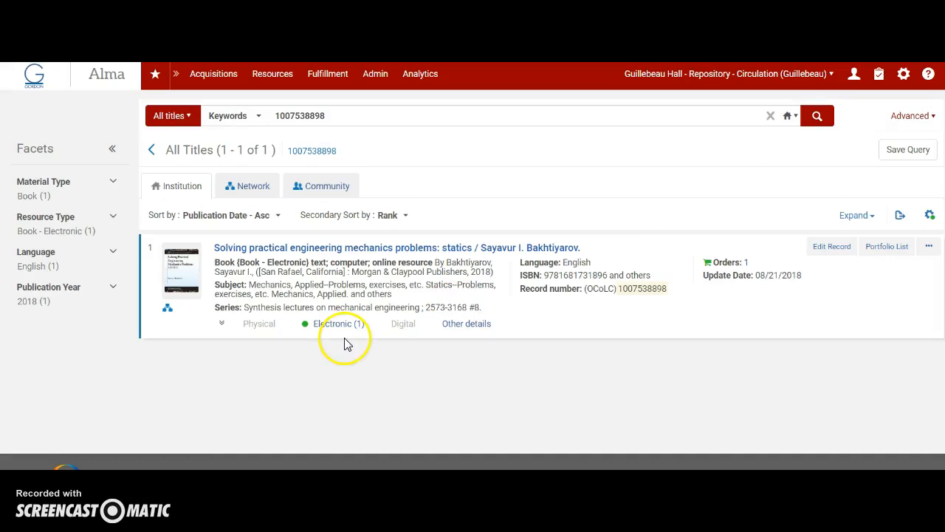
Open the title's EBSCOhost Ebooks portfolio and examine the second page of the collection's portfolios.
left_click(347, 330)
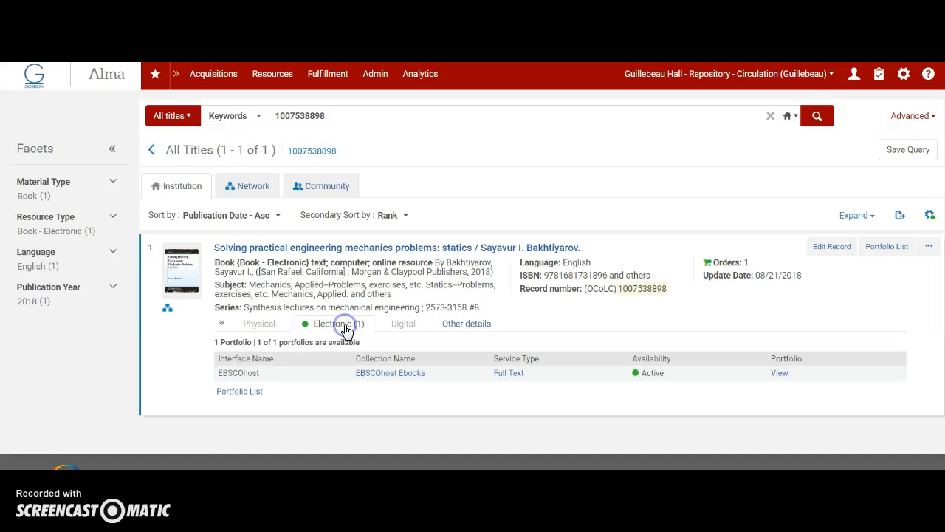
left_click(240, 392)
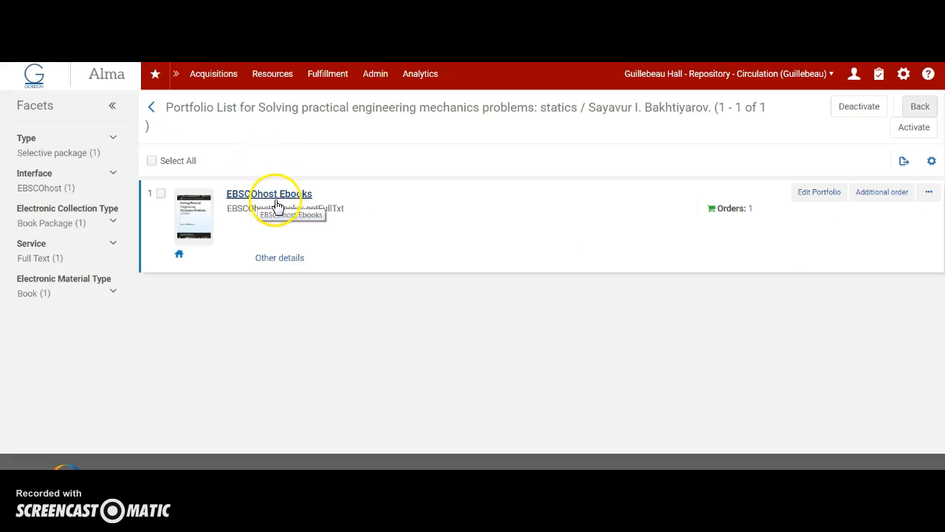
left_click(824, 192)
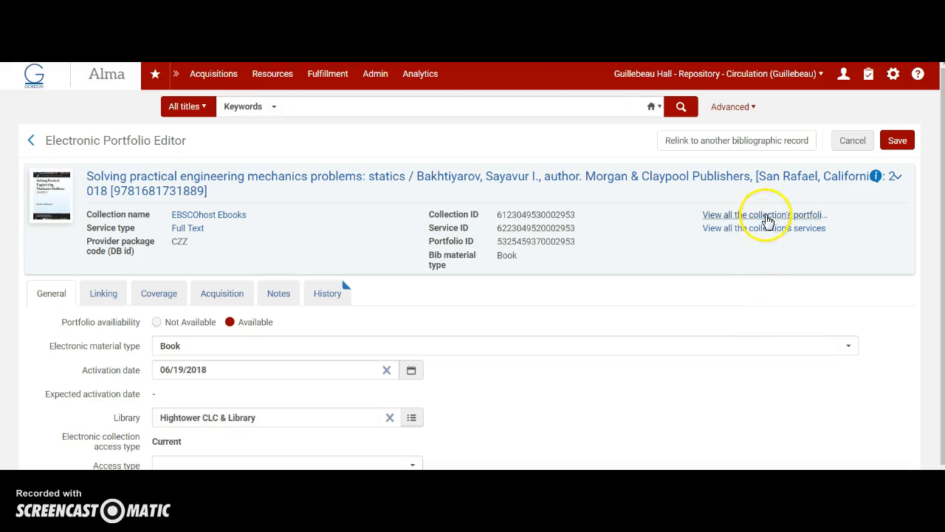
left_click(763, 214)
scroll(576, 377, "down", 8)
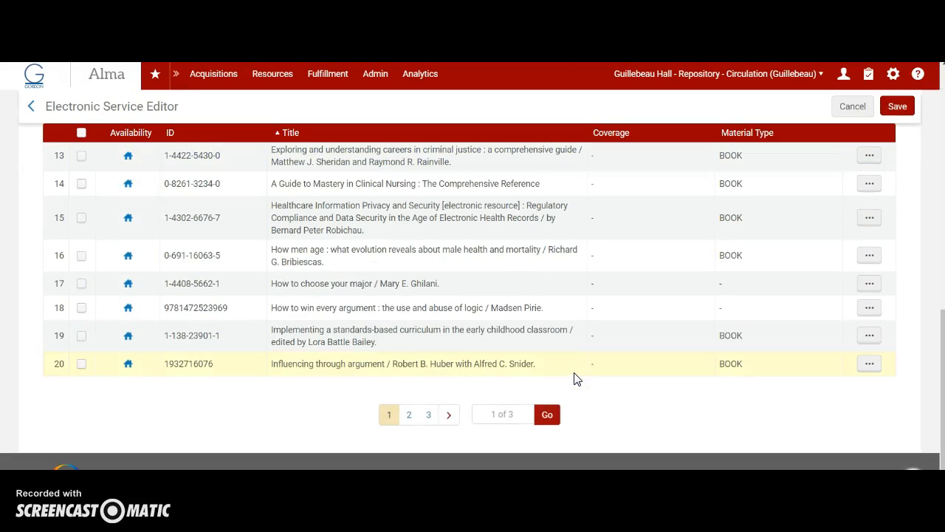
left_click(410, 415)
left_click(410, 414)
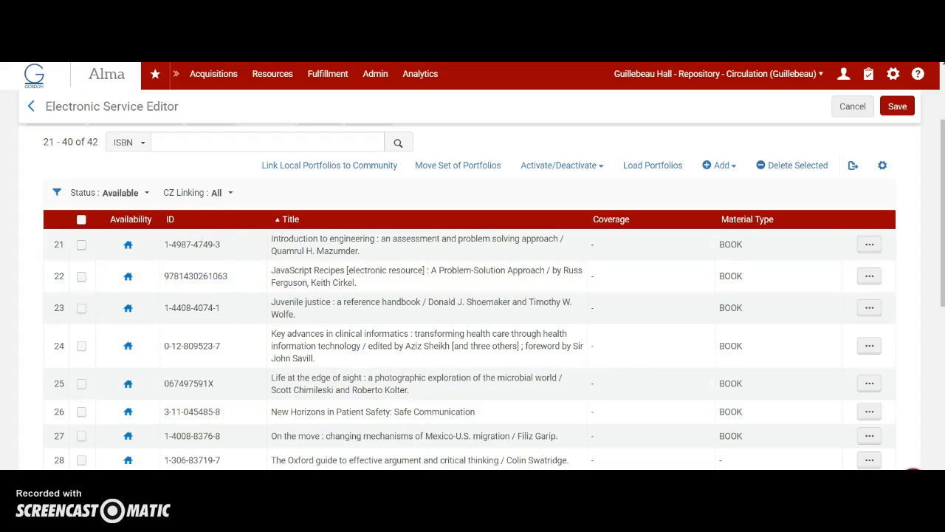
Switch back to the OCLC Data Sync spreadsheet and enter "We purchased do not delete" in the DELETED column of row 8.
left_click(314, 37)
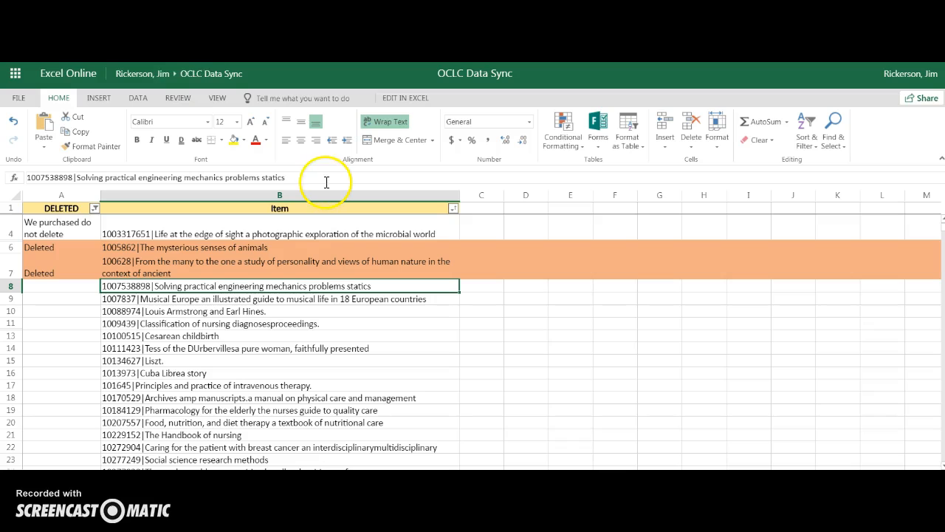
left_click(43, 292)
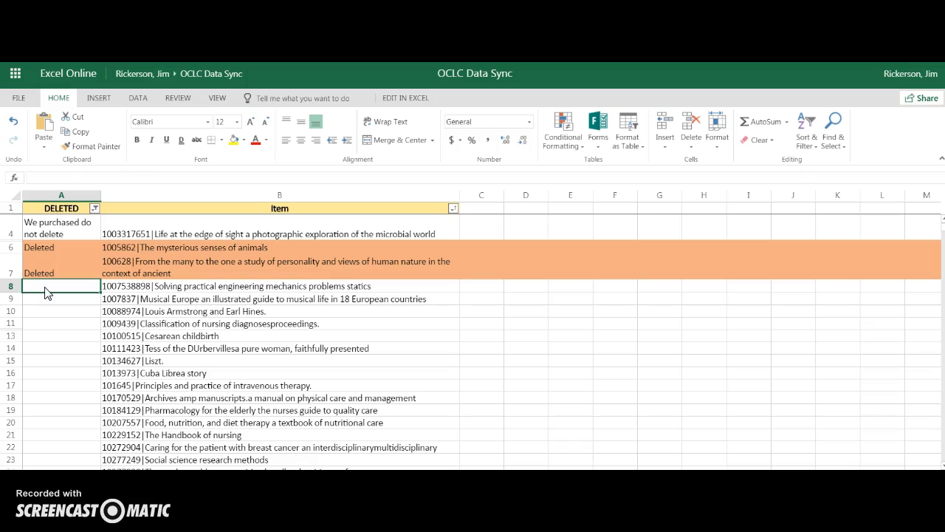
type("We purchased do not delete")
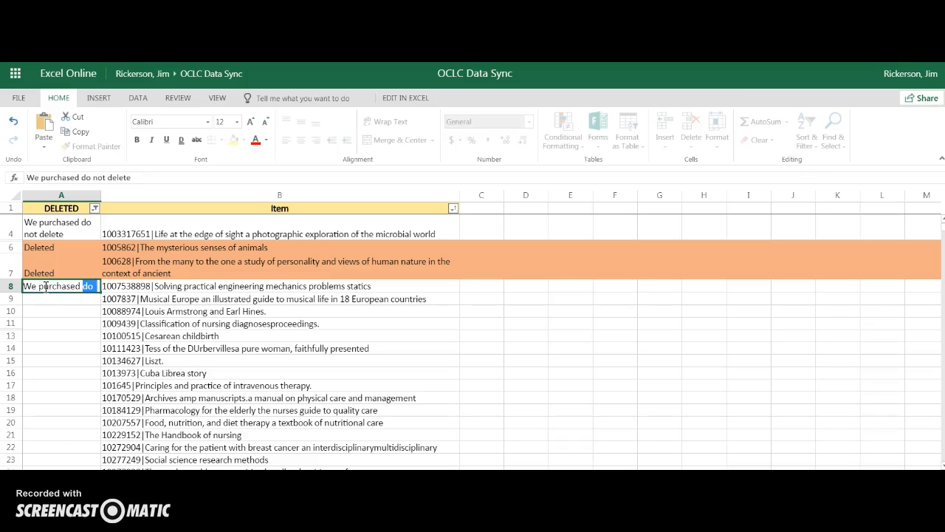
key("Return")
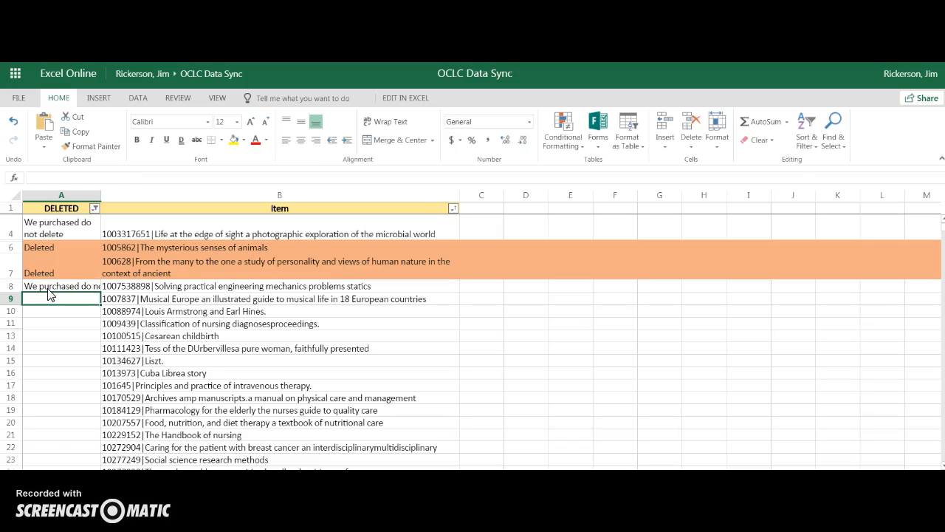
Make row 8 taller and wrap the text in its DELETED cell.
left_click_drag(19, 292, 22, 321)
left_click(42, 306)
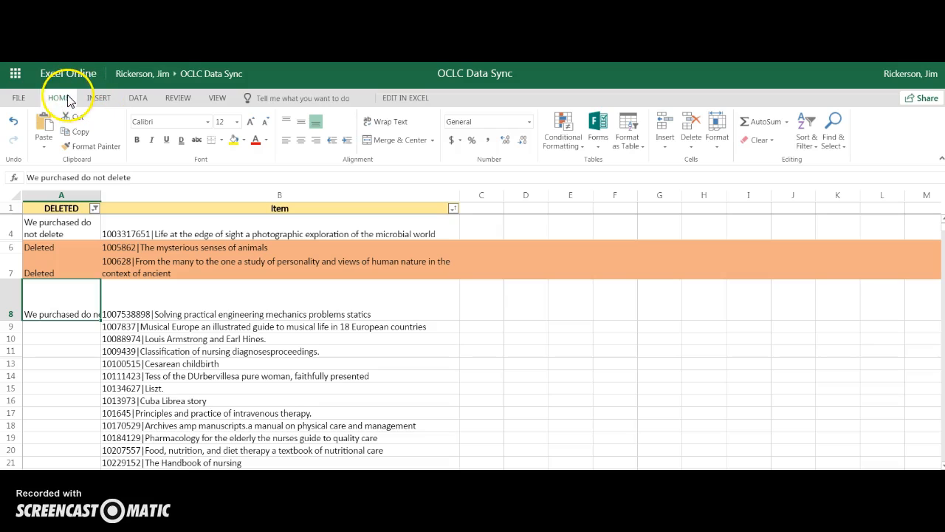
left_click(389, 124)
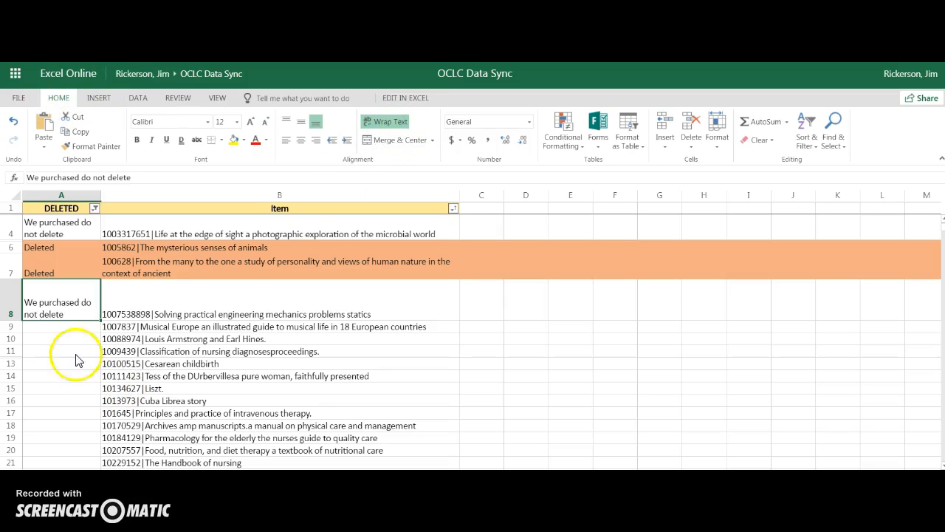
Copy the OCLC number 1007837 from the item in row 9.
left_click(122, 327)
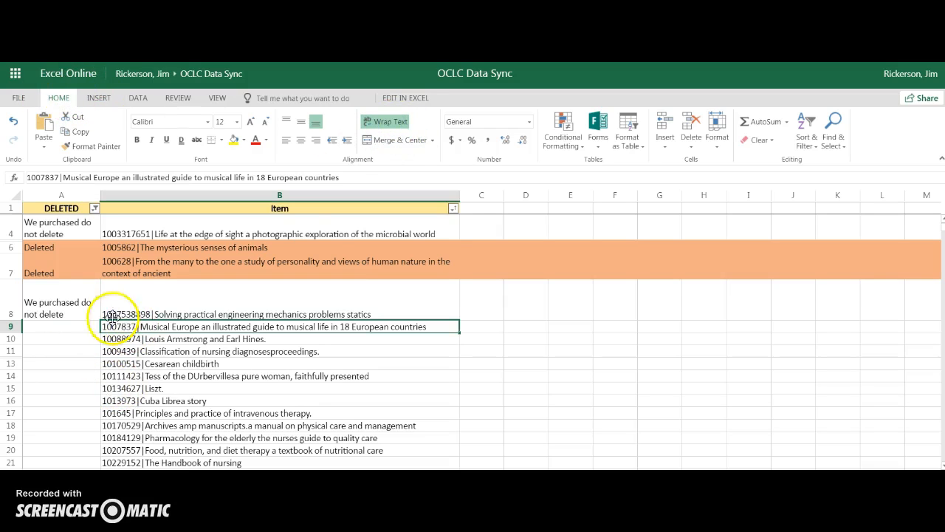
left_click_drag(61, 177, 28, 179)
key("ctrl+c")
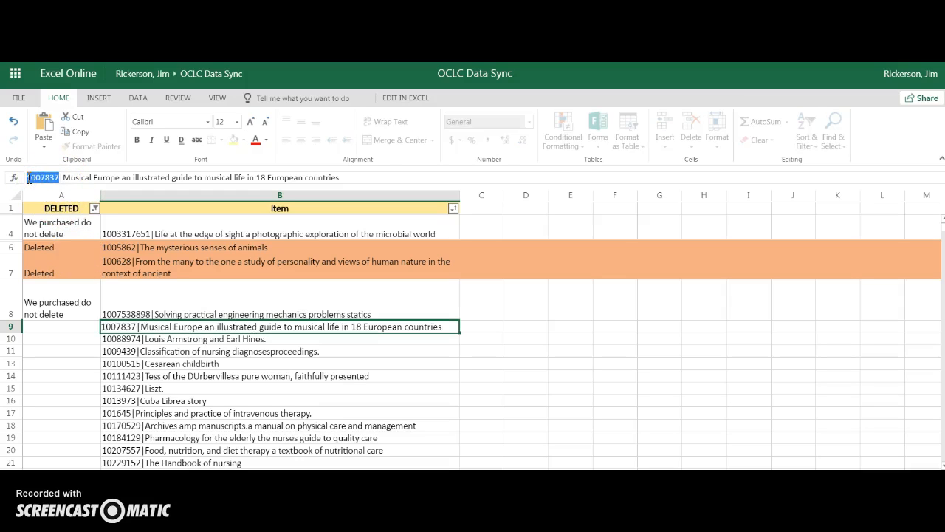
Switch to the OCLC cataloging client and search WorldCat for OCLC number 1007837.
key("alt+Tab")
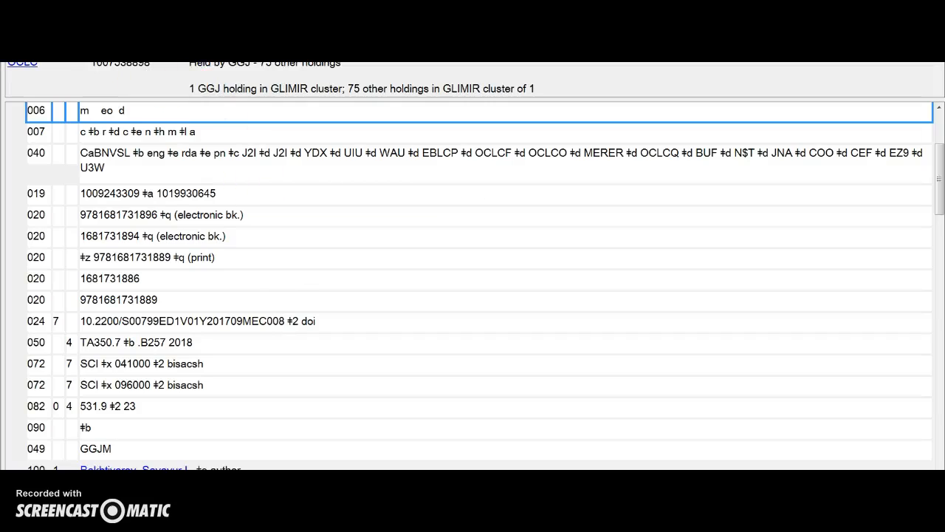
key("alt+c")
mouse_move(62, 41)
left_click(137, 45)
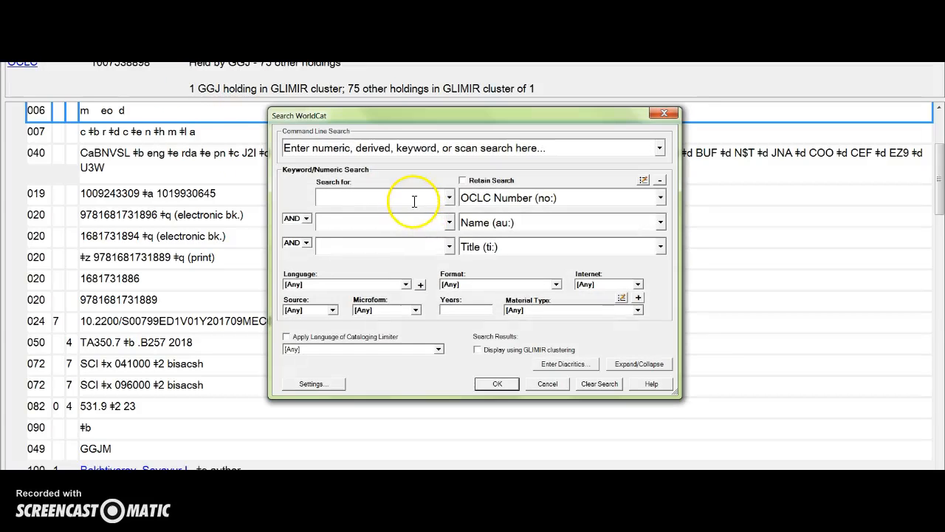
left_click(412, 198)
key("ctrl+v")
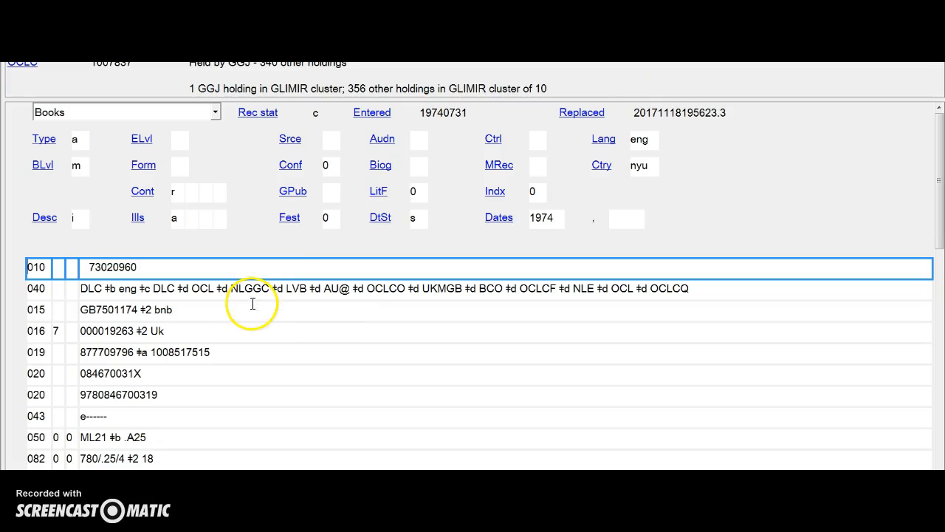
Switch to Alma and run a keyword search of all titles for OCLC number 1007837.
key("alt+Tab")
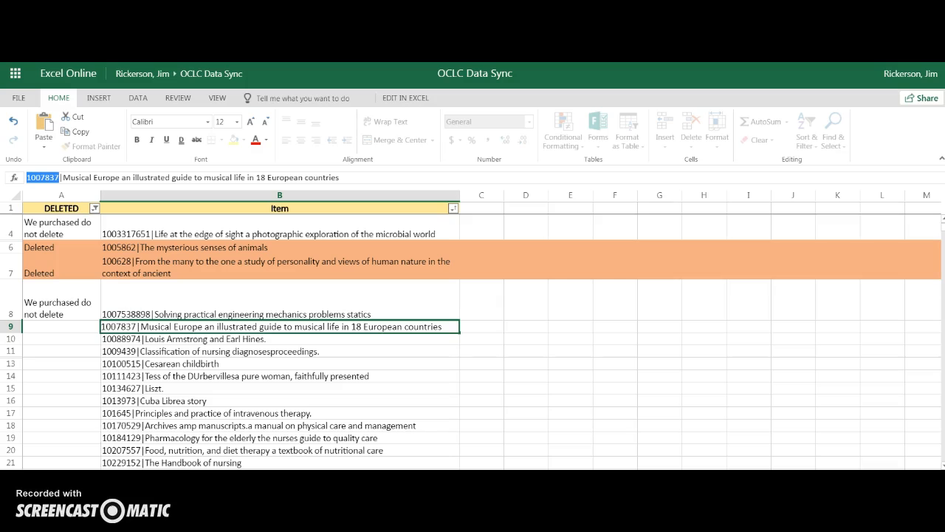
key("alt+Tab")
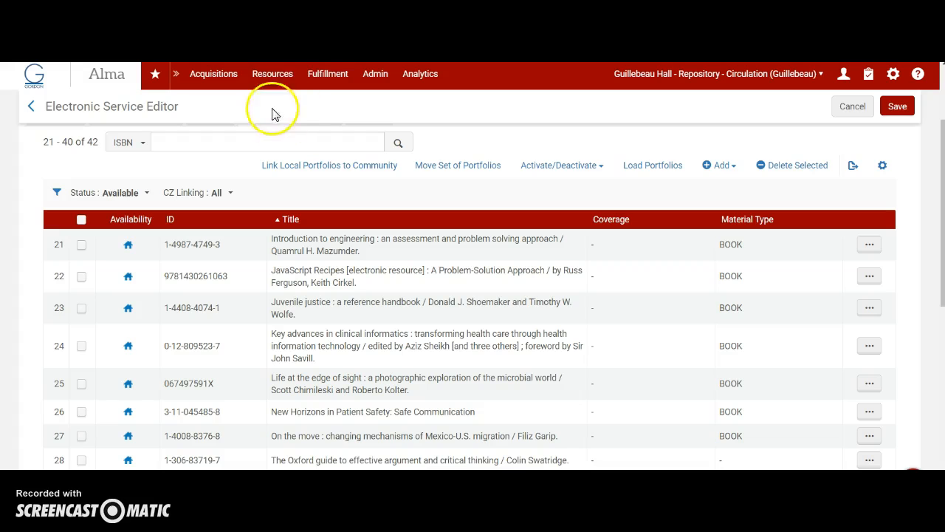
left_click(37, 81)
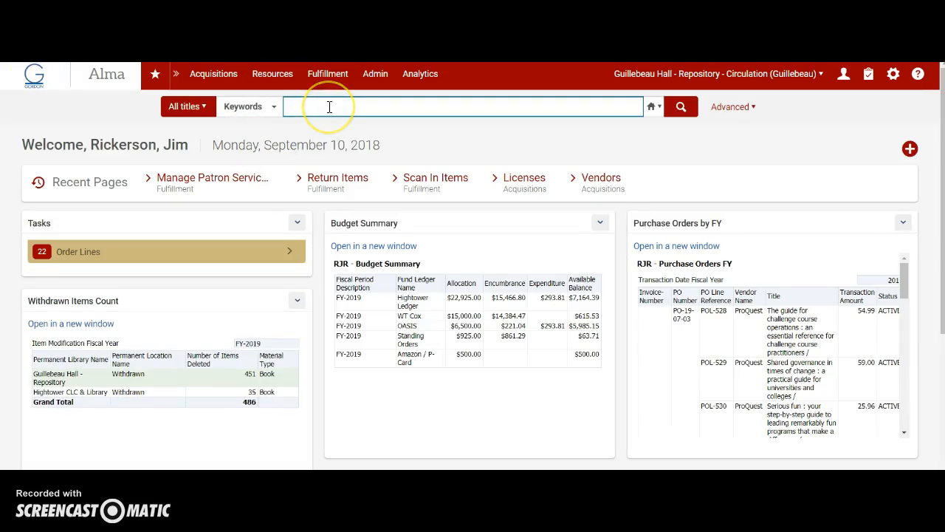
key("ctrl+v")
left_click(678, 106)
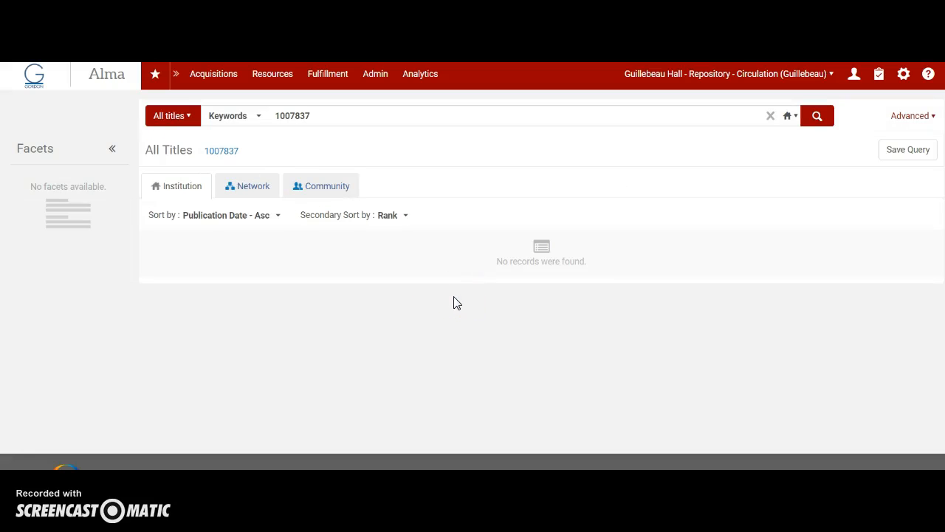
Check the Network results for 1007837 and list the institutions that hold the Musical Europe record.
left_click(234, 221)
left_click(178, 199)
left_click(253, 188)
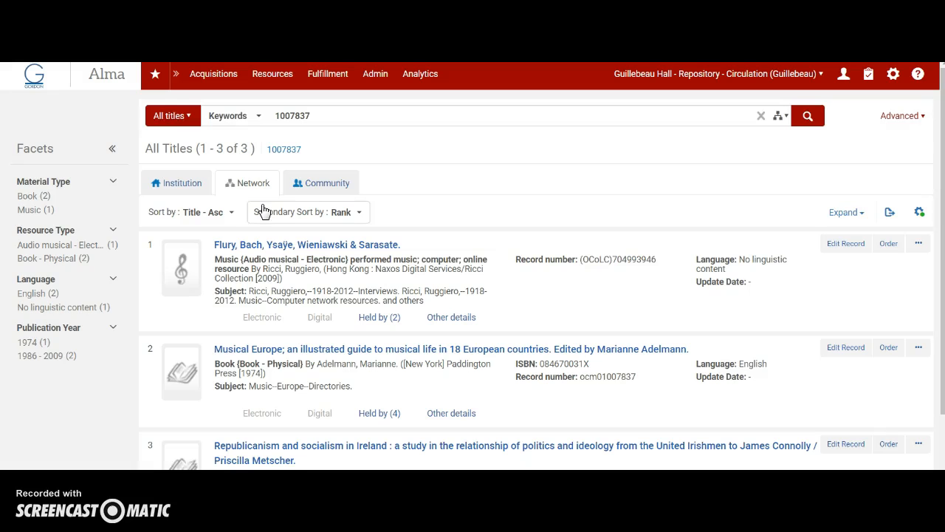
left_click(277, 307)
scroll(278, 308, "down", 3)
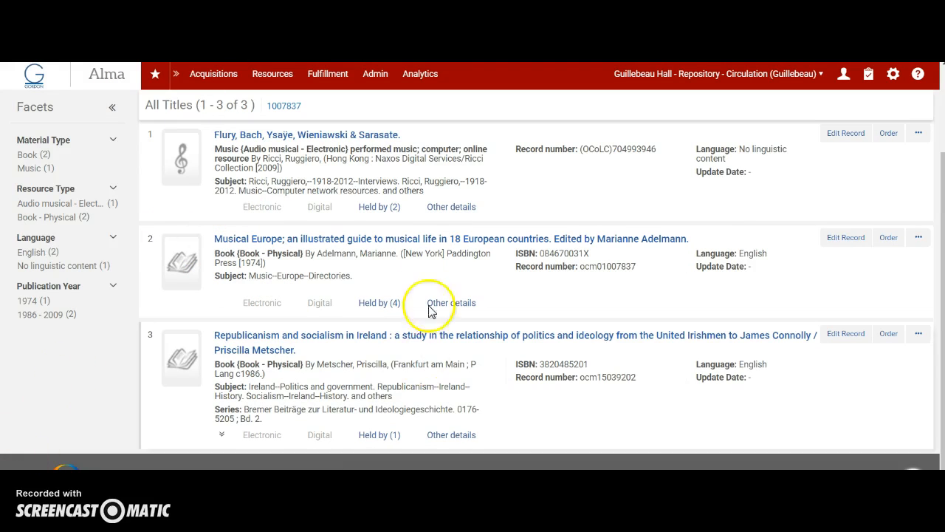
left_click(374, 308)
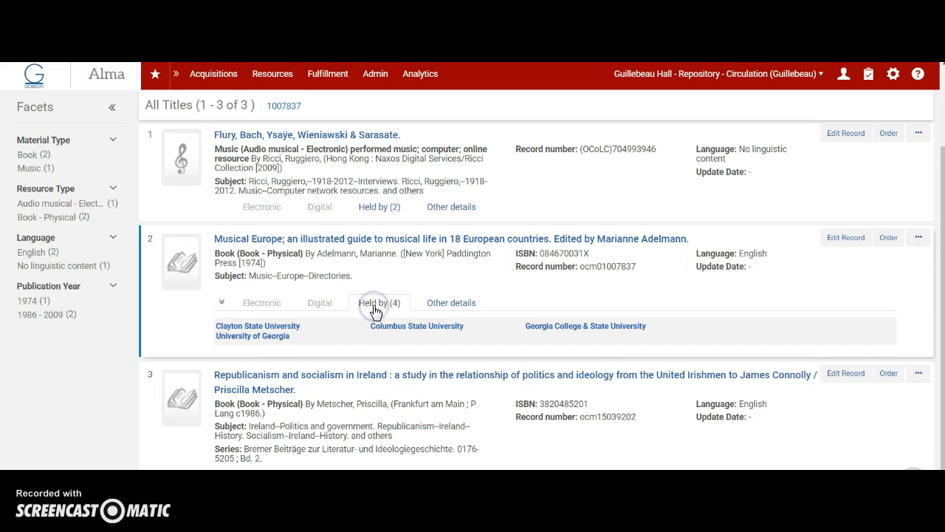
Search the Institution's titles for "Musical Europe; an illustrated guide to musical life in 18 European countries", using the title copied from the Network record.
left_click(218, 238)
left_click_drag(217, 238, 548, 245)
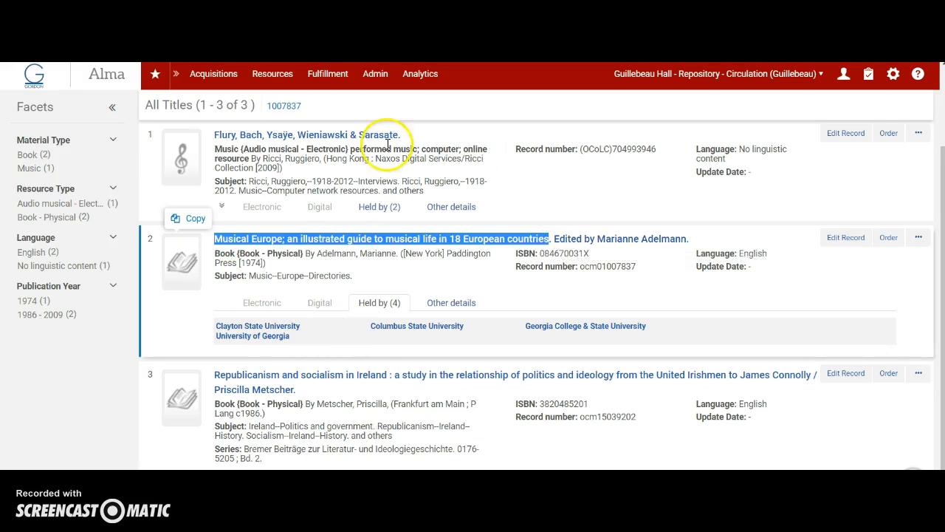
scroll(341, 151, "up", 2)
left_click(183, 184)
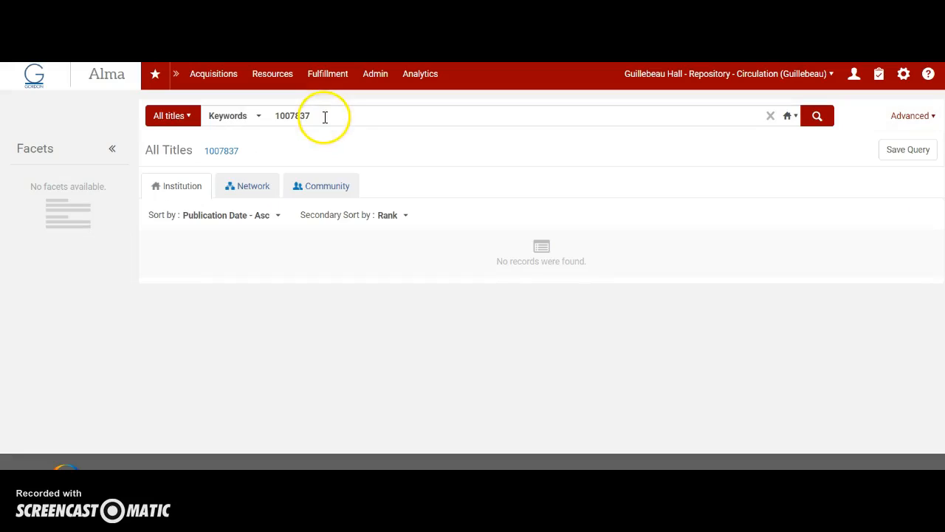
left_click_drag(323, 116, 245, 116)
type("European countries. Edited by Marianne Adelmann. Musical Europe; an illustrated guide to musical life in 18 European countries")
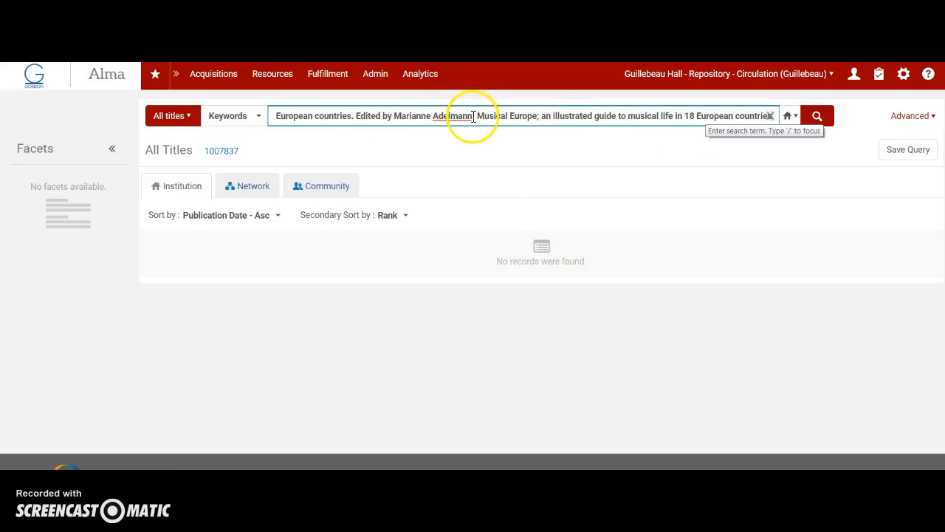
left_click_drag(475, 116, 194, 116)
key("BackSpace")
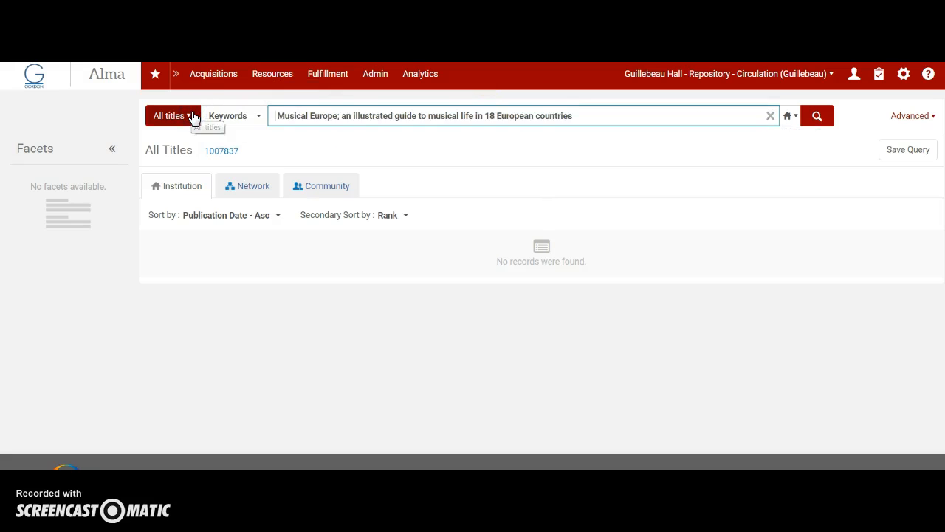
key("Return")
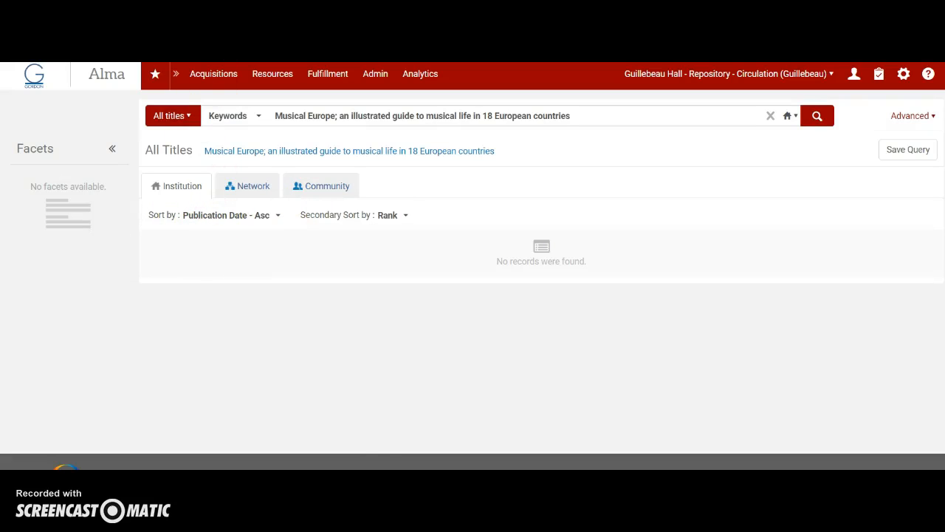
Switch to OCLC Connexion and delete the library's holdings from record 1007837.
key("alt+Tab")
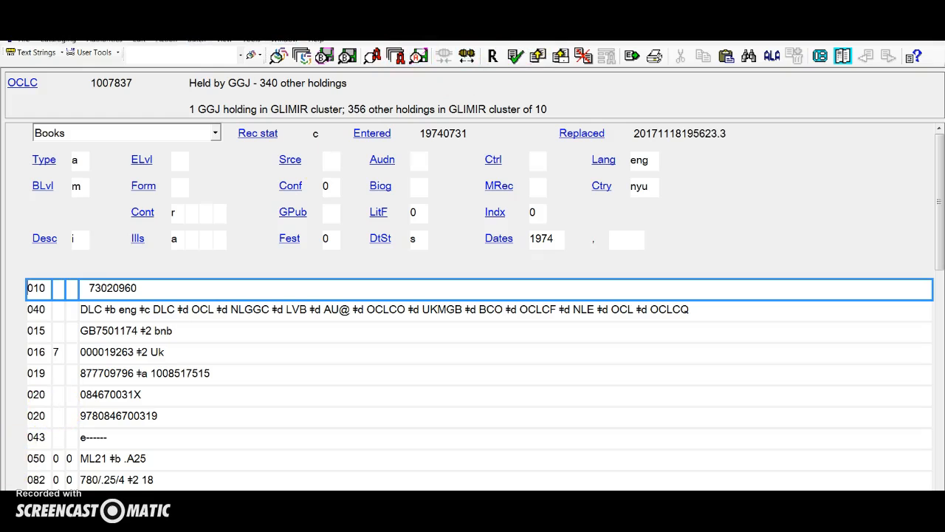
left_click(166, 38)
mouse_move(198, 55)
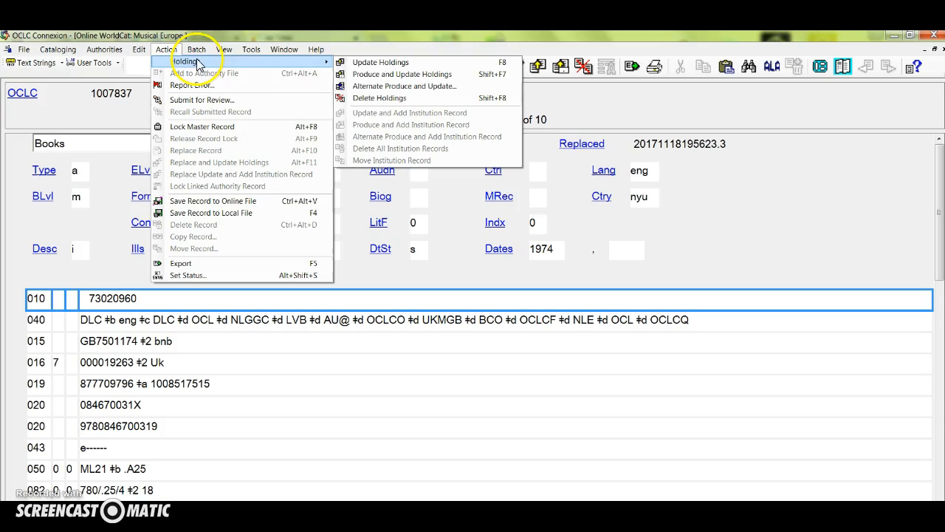
left_click(366, 97)
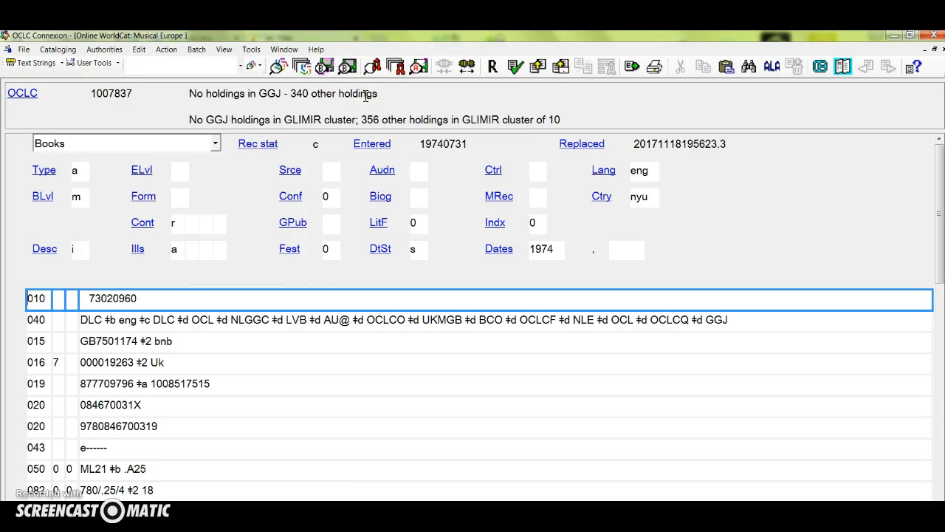
Return to the OCLC Data Sync spreadsheet, enter "Deleted" in the DELETED column of row 9 and fill the whole row with orange.
left_click(66, 497)
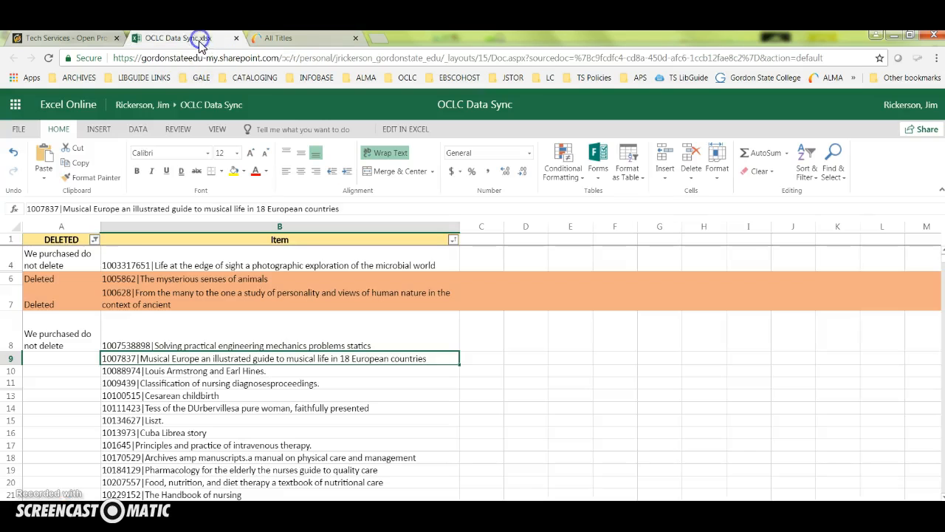
left_click(184, 38)
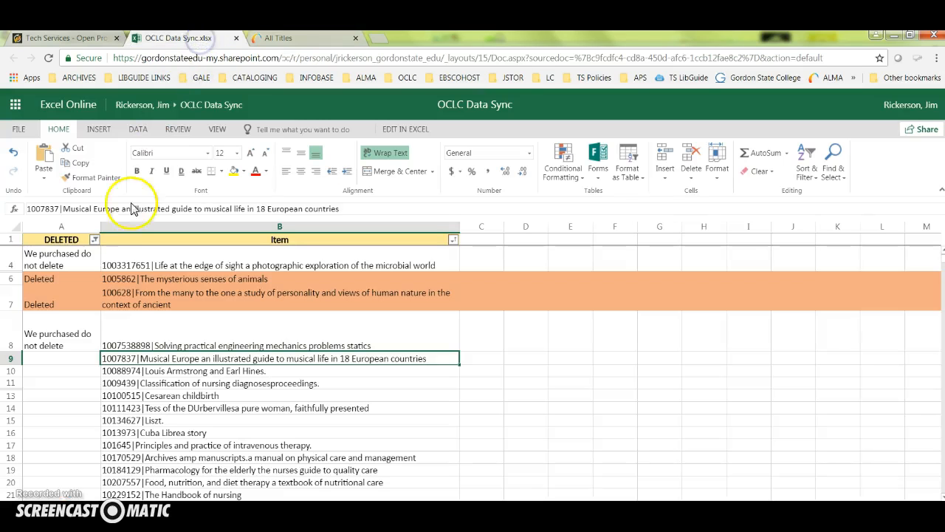
left_click(53, 361)
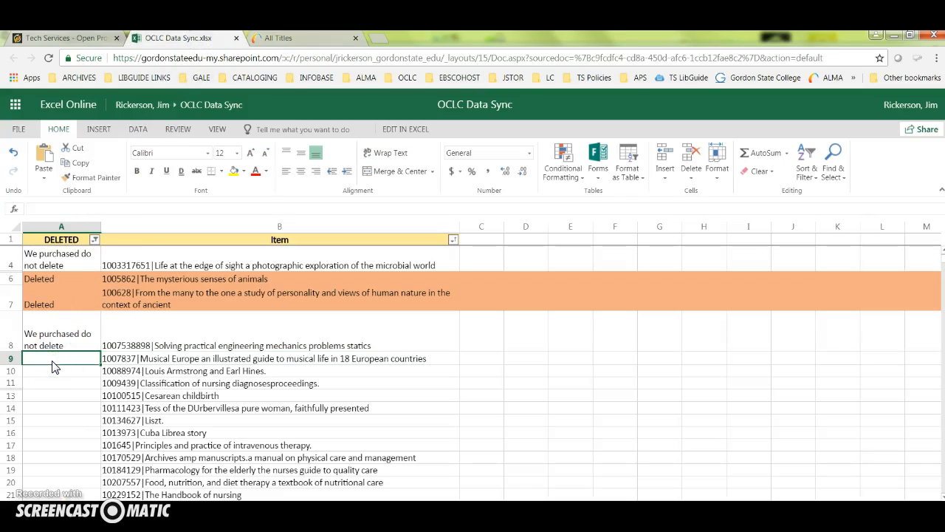
type("Deleted")
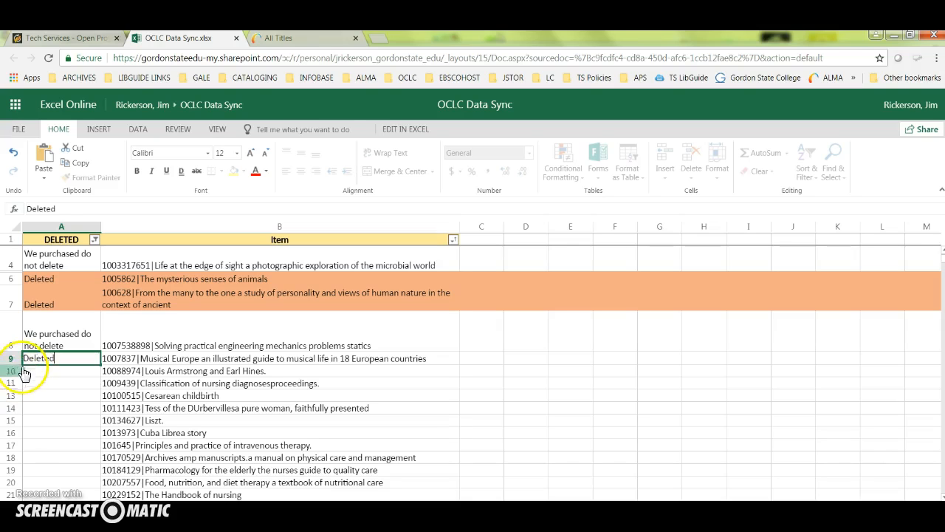
left_click(10, 358)
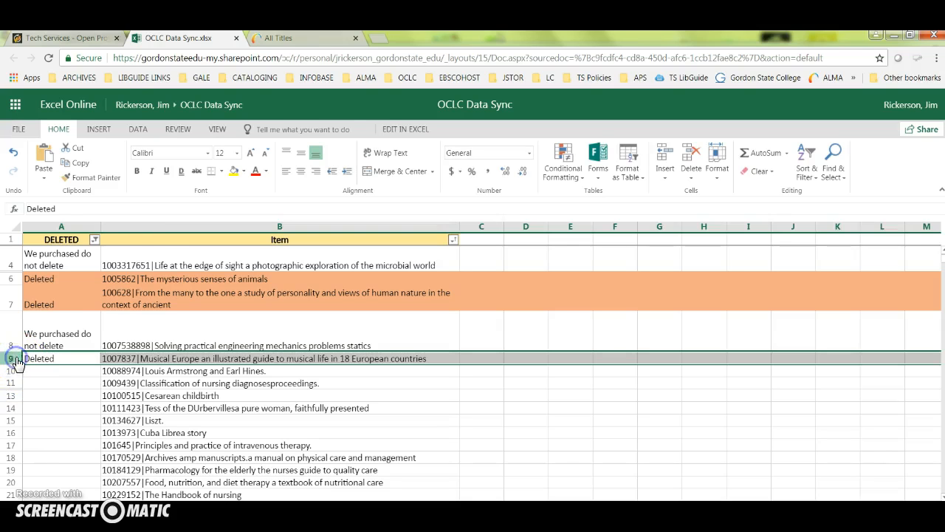
left_click(244, 170)
left_click(296, 240)
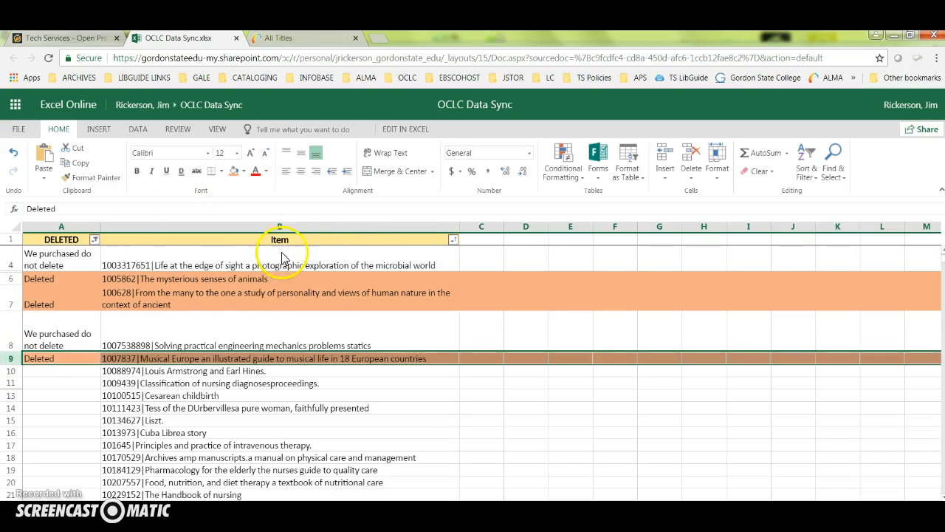
Copy OCLC number 10088974 from the item in row 10 and search Alma's institution titles for it.
left_click(148, 373)
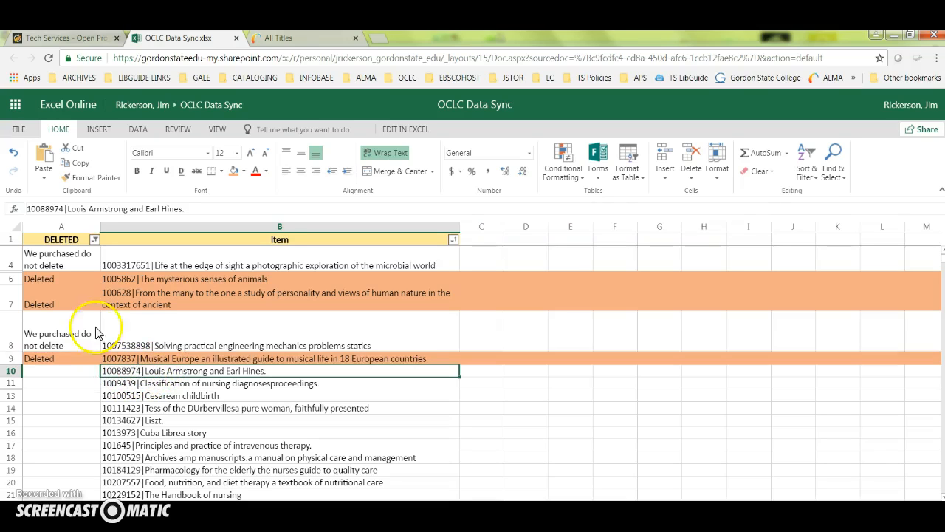
left_click(61, 209)
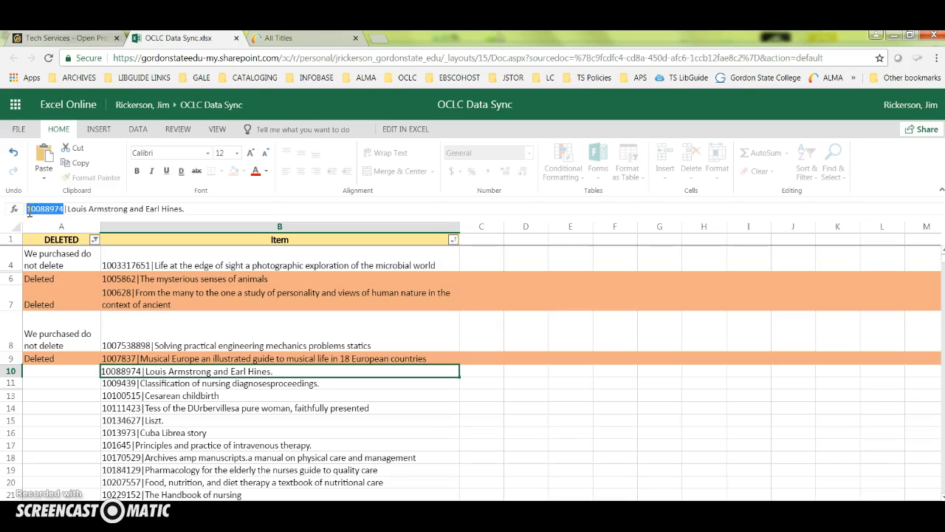
left_click(285, 42)
left_click_drag(582, 151, 281, 144)
type("10088974")
left_click(815, 147)
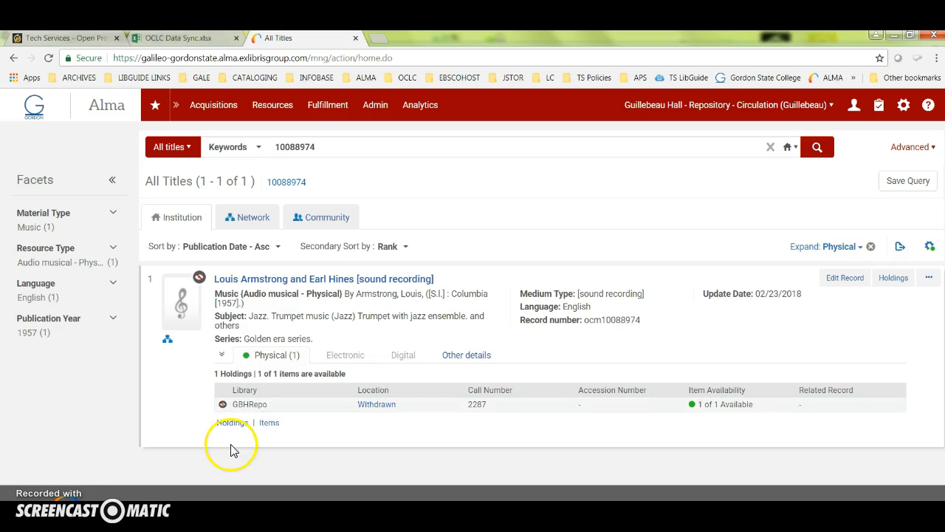
View the Louis Armstrong and Earl Hines record in the Network and check which institutions hold it.
left_click(169, 343)
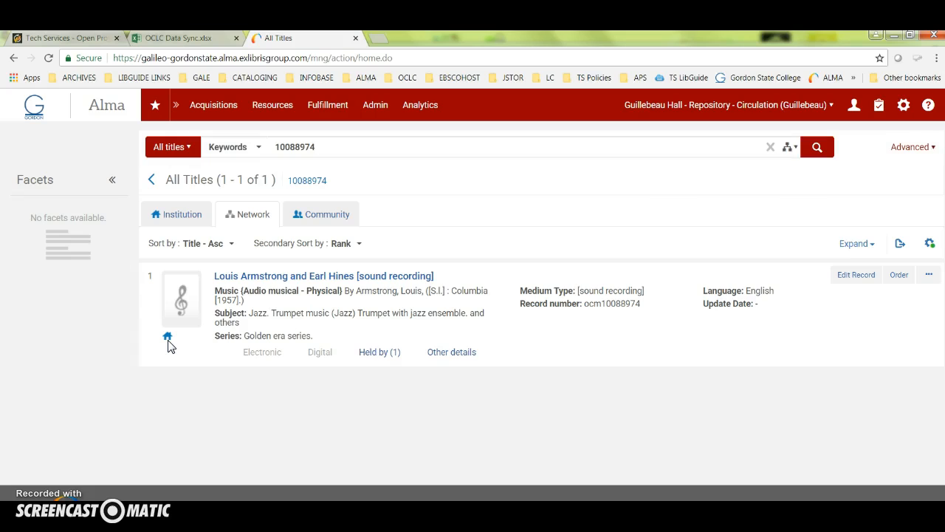
left_click(379, 356)
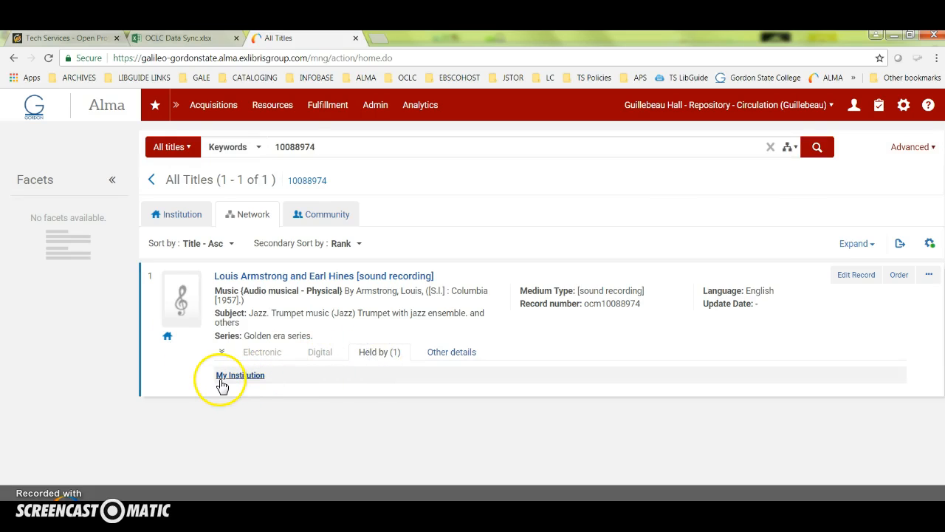
left_click(168, 339)
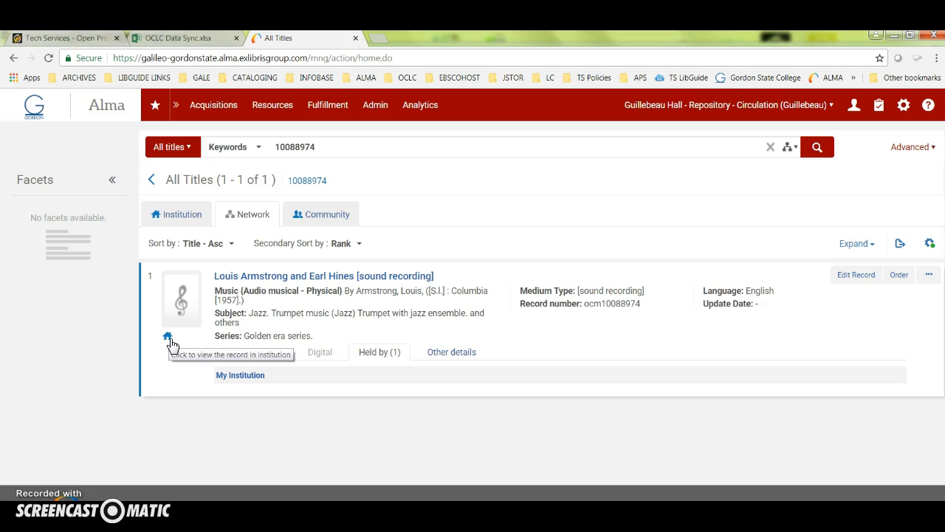
Open the Louis Armstrong and Earl Hines network record for editing, copy it to the local catalog, and save and release it.
left_click(862, 280)
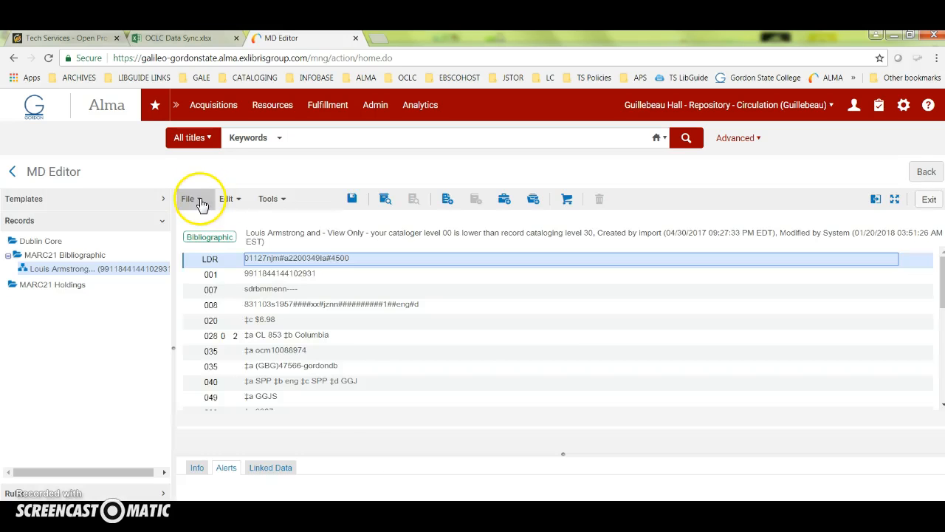
left_click(193, 199)
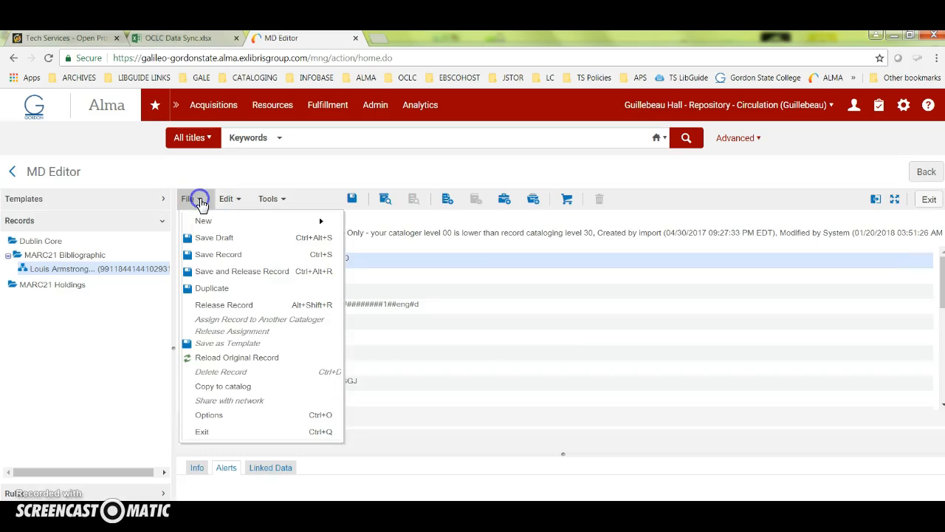
left_click(236, 387)
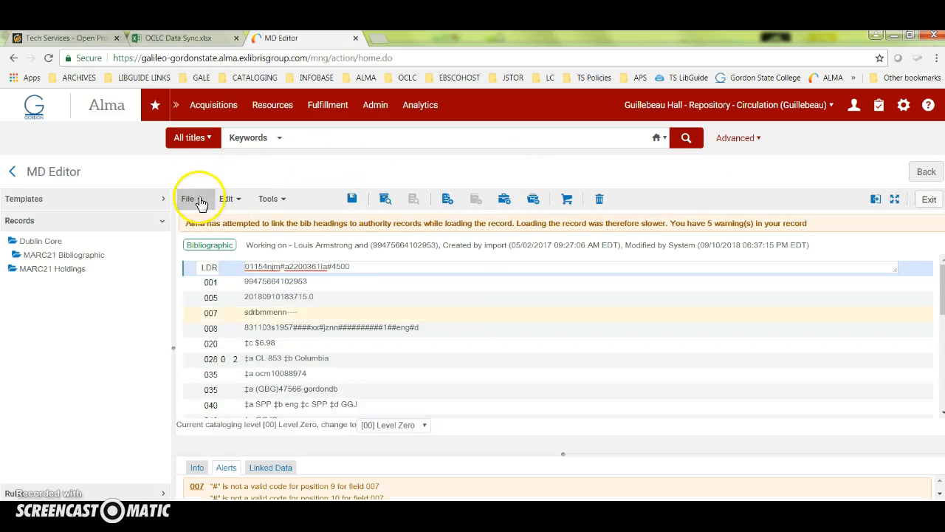
left_click(192, 199)
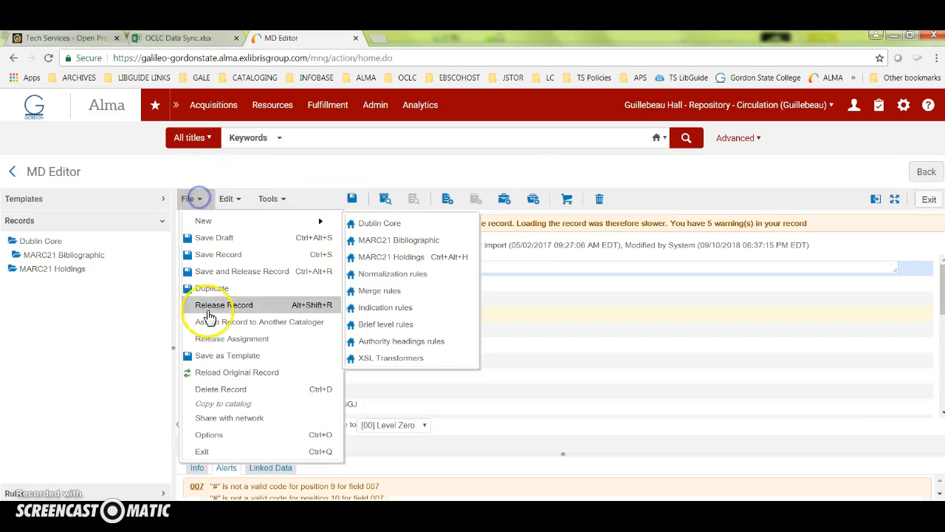
left_click(228, 273)
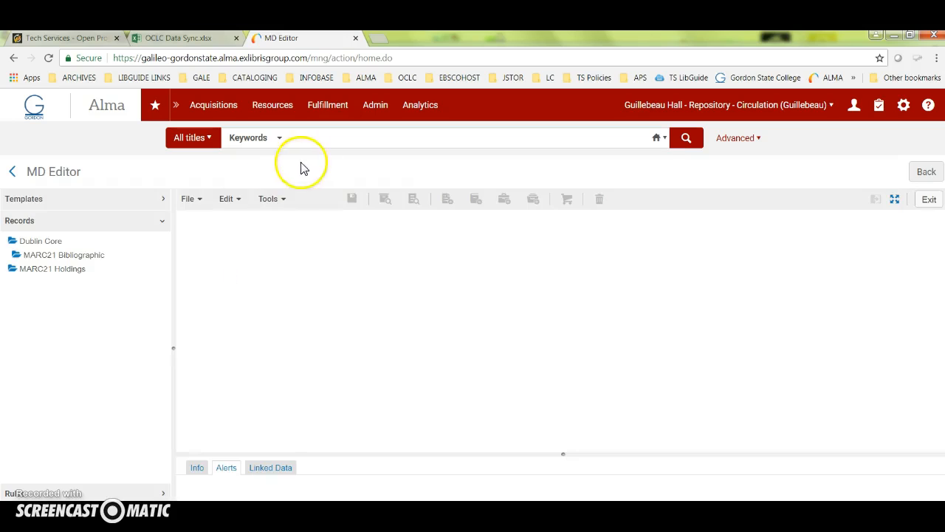
Search the Network again for 10088974 and check the holdings of the Louis Armstrong and Earl Hines record.
left_click(346, 134)
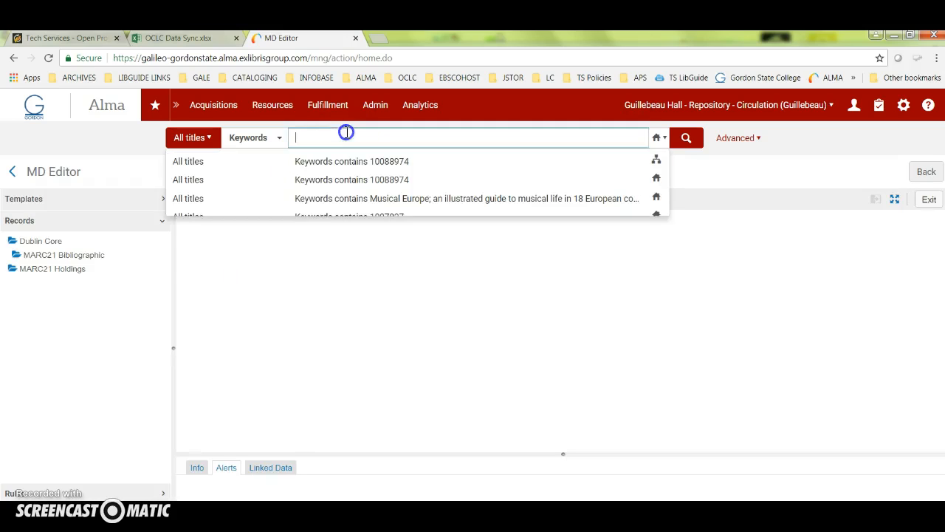
left_click(693, 139)
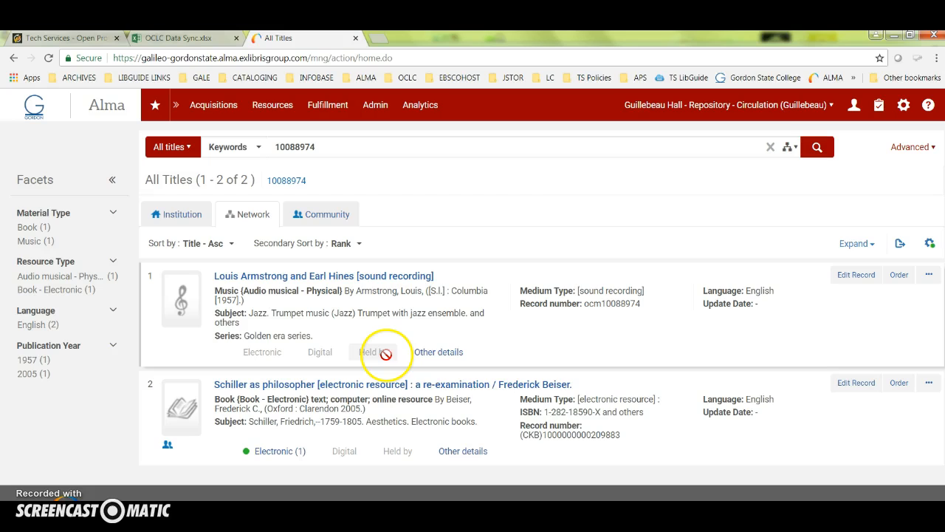
left_click(271, 354)
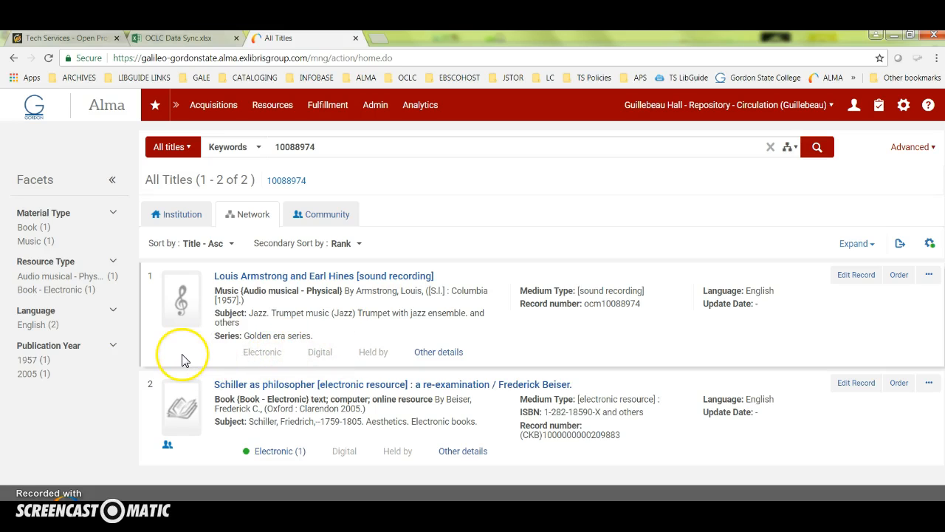
Check the Louis Armstrong and Earl Hines record number in Alma's institution titles and copy 10088974 from row 10 of the spreadsheet.
left_click(177, 214)
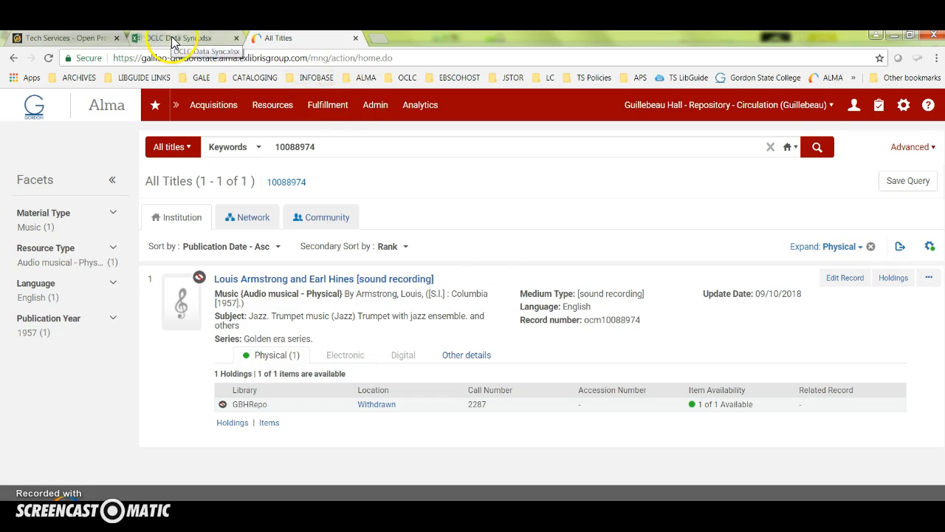
left_click_drag(602, 319, 654, 319)
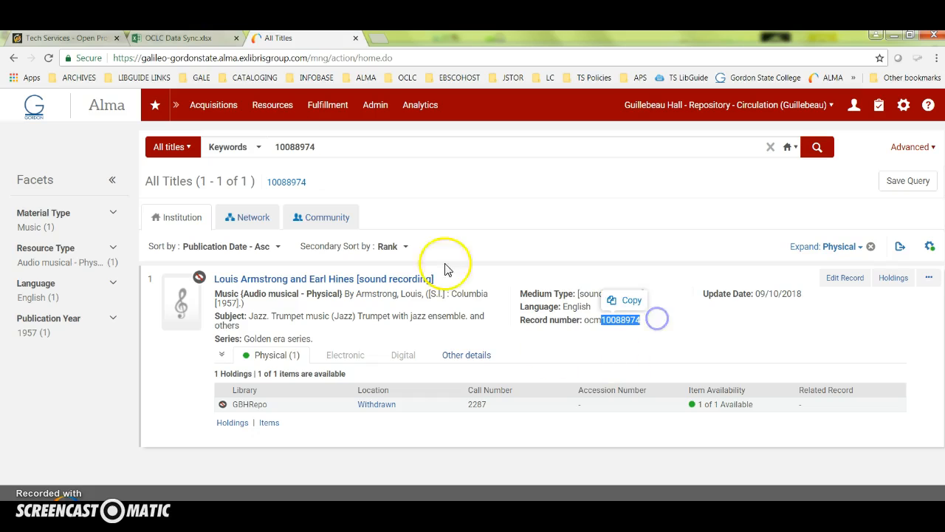
left_click(197, 37)
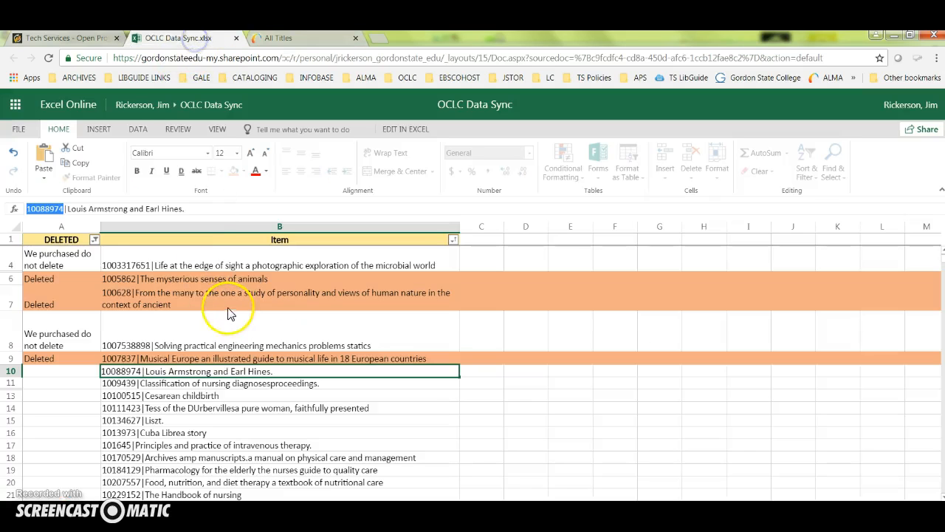
left_click(143, 371)
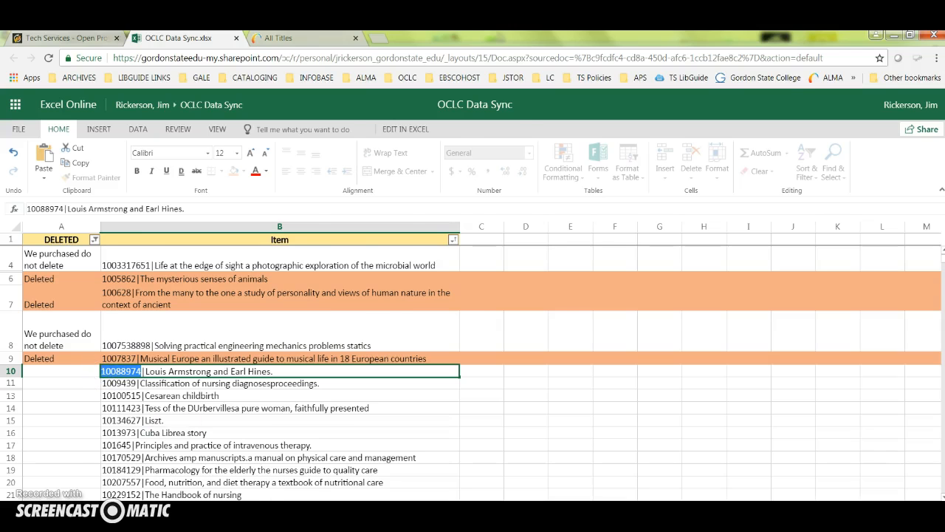
Switch to OCLC Connexion and search WorldCat for OCLC number 10088974.
key("alt+Tab")
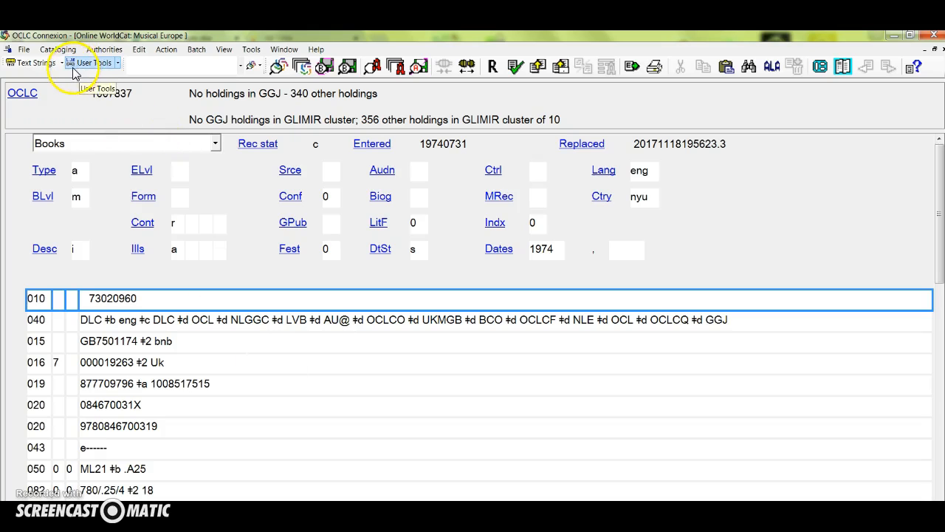
left_click(58, 49)
mouse_move(73, 62)
left_click(142, 62)
left_click(422, 223)
key("ctrl+v")
left_click(497, 414)
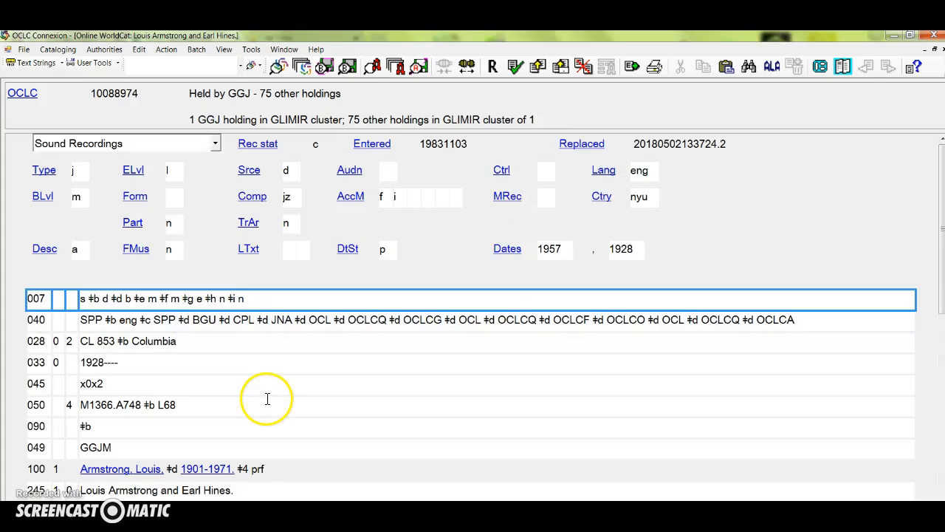
Review the Louis Armstrong and Earl Hines WorldCat record and delete the library's holdings from it.
scroll(267, 399, "down", 4)
scroll(268, 400, "up", 4)
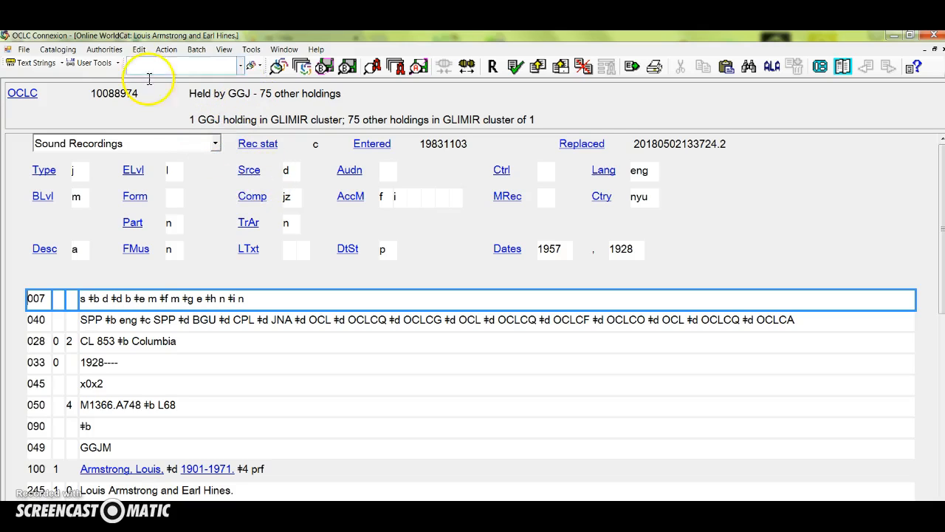
left_click(166, 50)
mouse_move(181, 61)
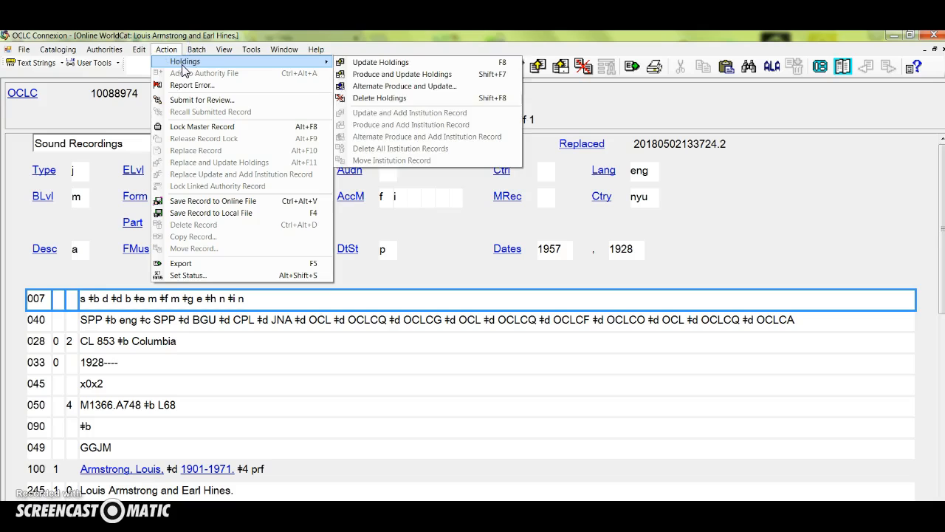
left_click(370, 99)
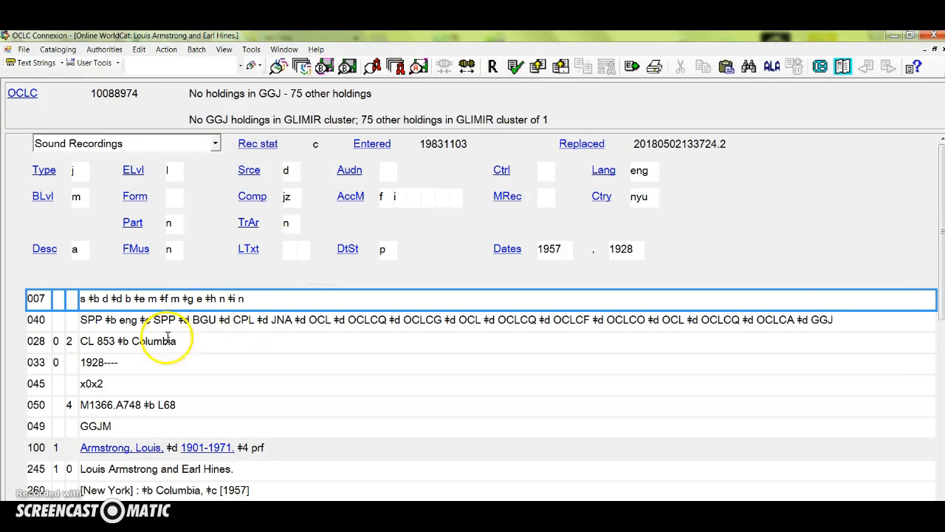
Return to the OCLC Data Sync spreadsheet, fill row 10 with orange, and enter Deleted in its DELETED column.
left_click(87, 515)
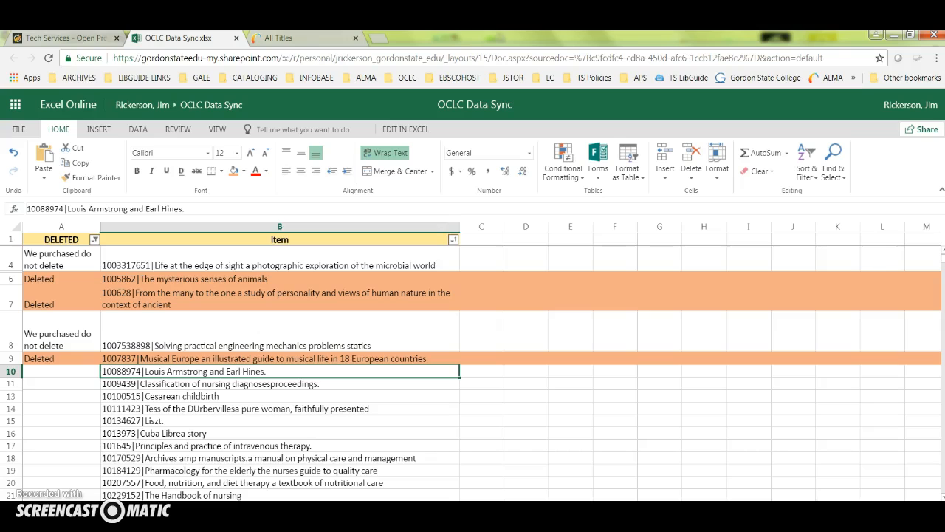
left_click(11, 372)
left_click(233, 170)
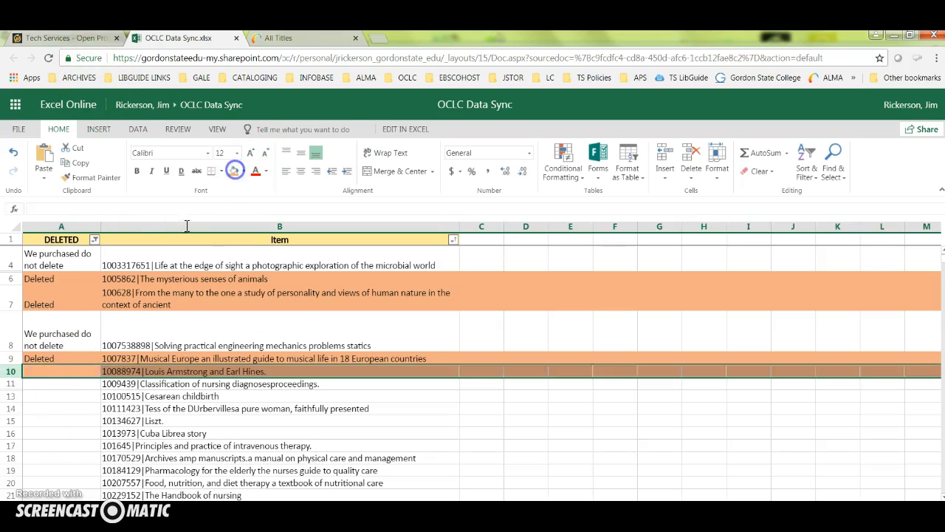
left_click(77, 372)
type("Deleted")
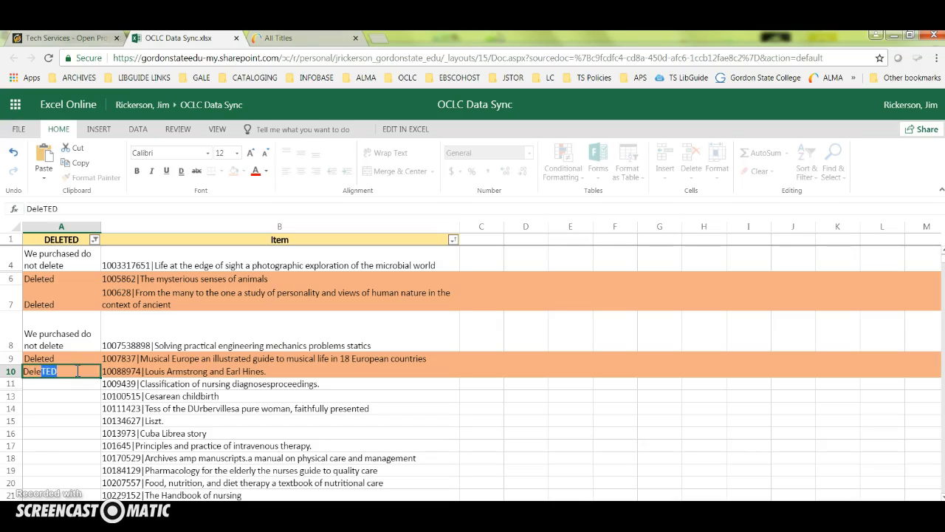
key("Return")
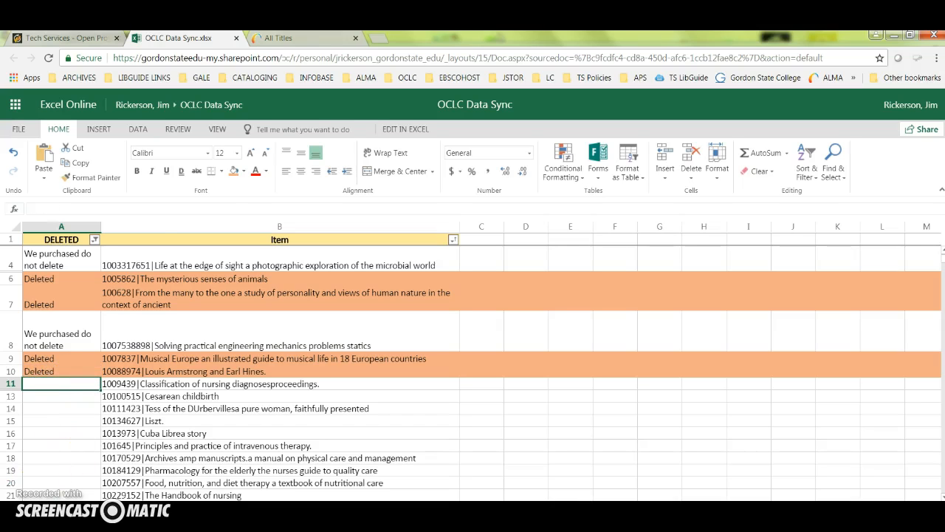
Copy the title "Classification of nursing diagnosesproceedings" from row 11 and search Alma's institution titles for it.
key("Tab")
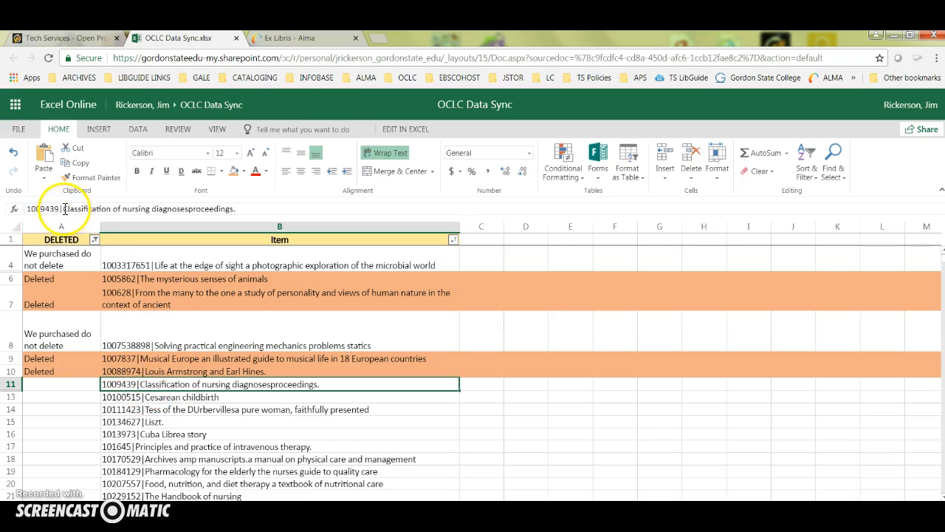
left_click_drag(63, 209, 209, 209)
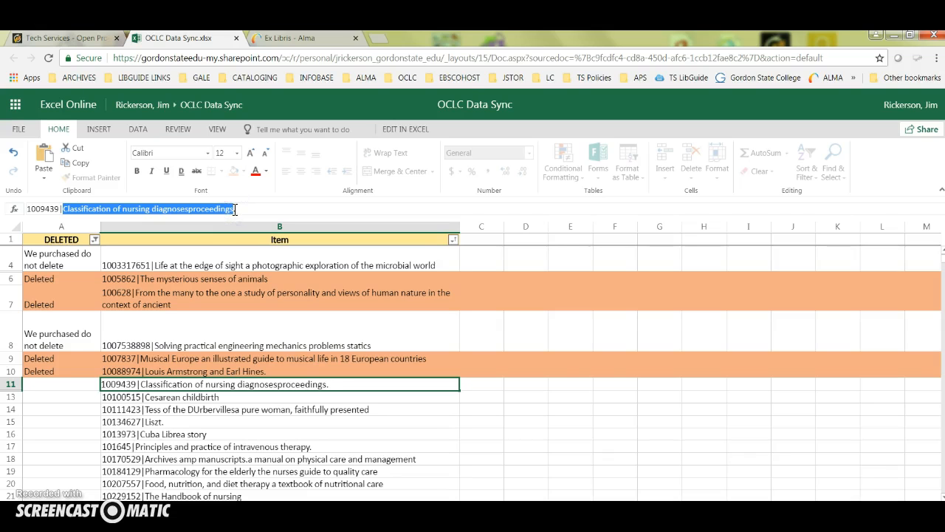
left_click(284, 42)
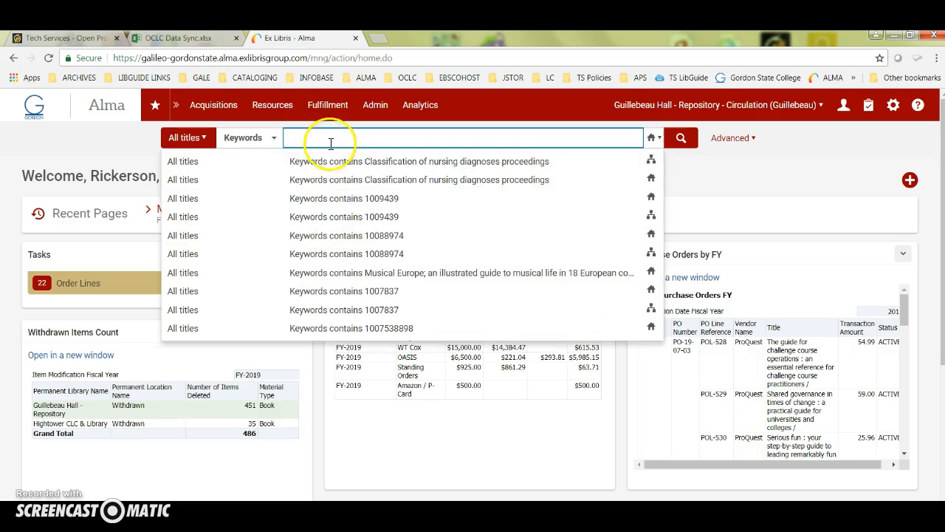
key("ctrl+v")
left_click(673, 134)
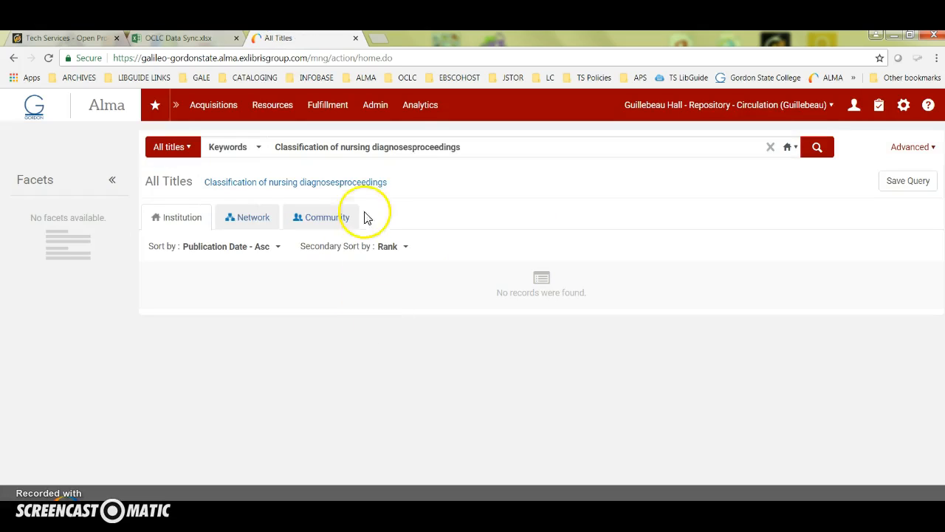
Search Alma for "Classification of nursing diagnoses proceedings" in both the Network and the Institution.
left_click(415, 148)
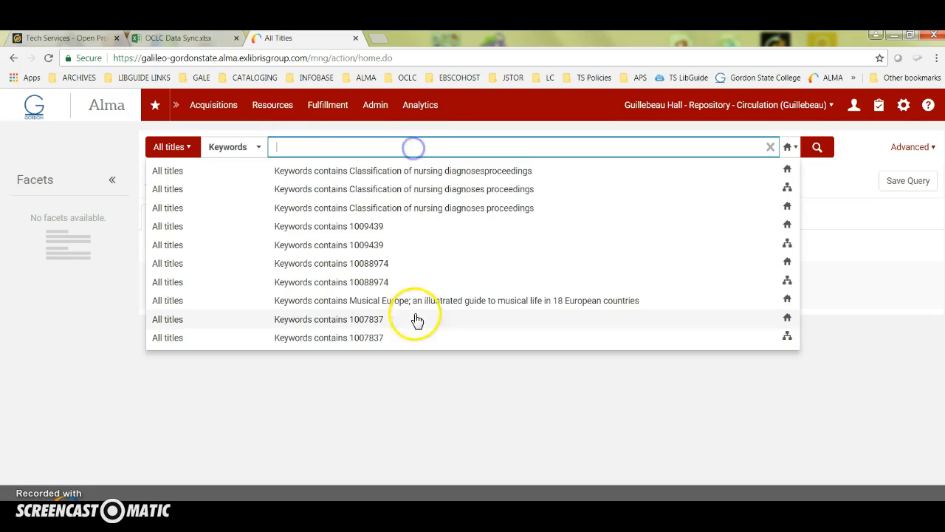
left_click(437, 187)
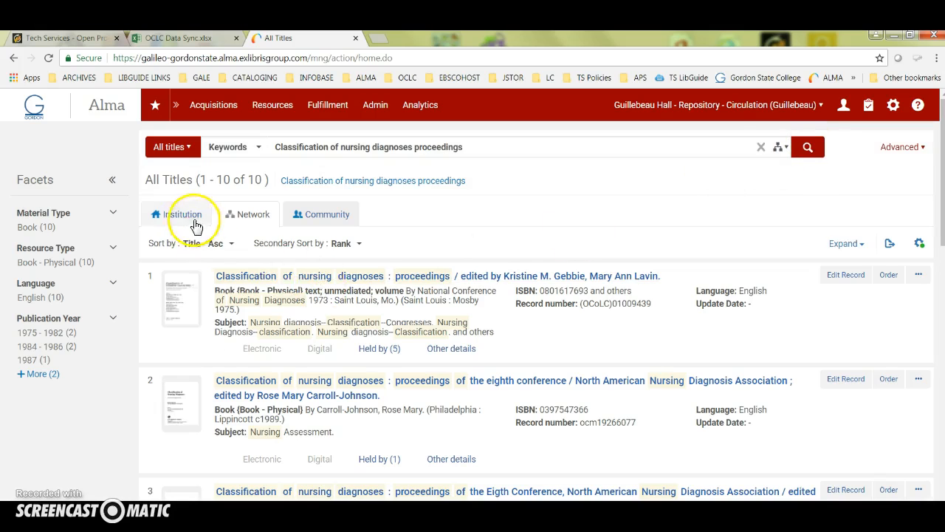
left_click(180, 215)
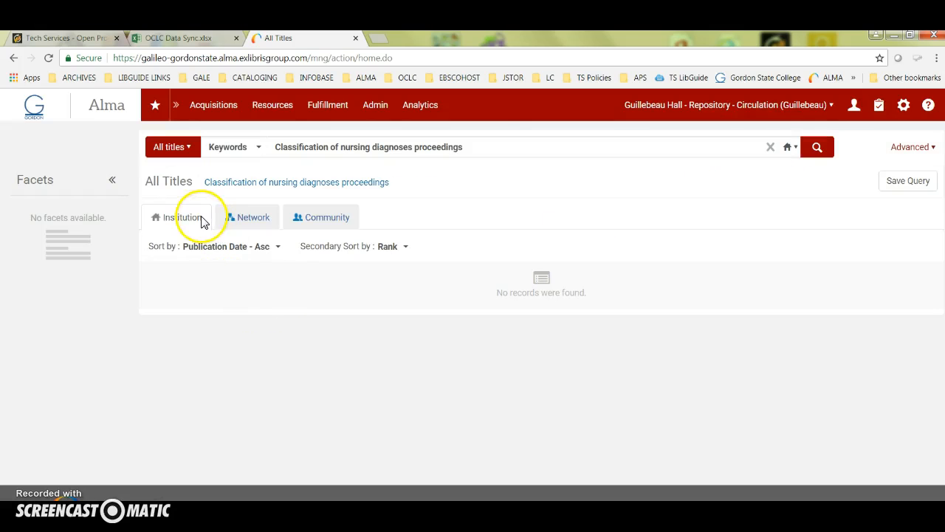
left_click(258, 217)
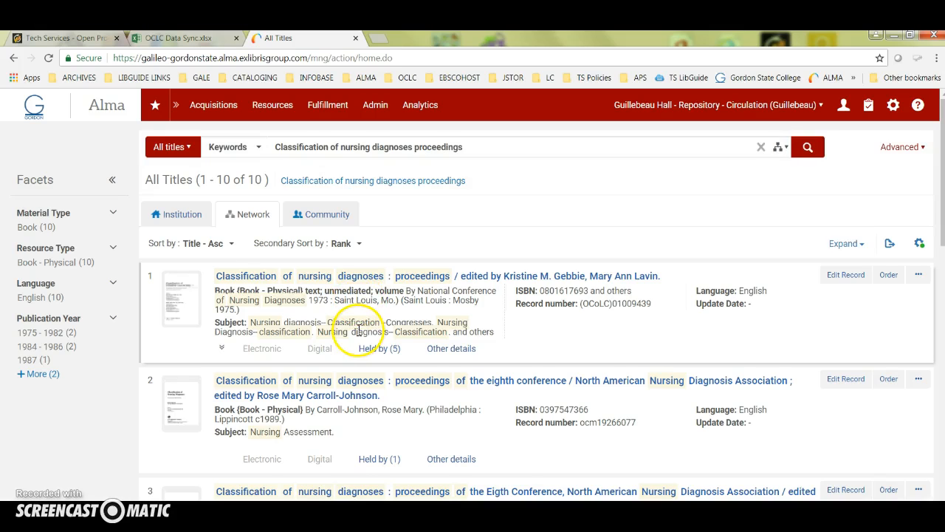
Look through the Network results for the nursing diagnoses proceedings, comparing their conference editions, record numbers and holdings.
scroll(357, 330, "down", 1)
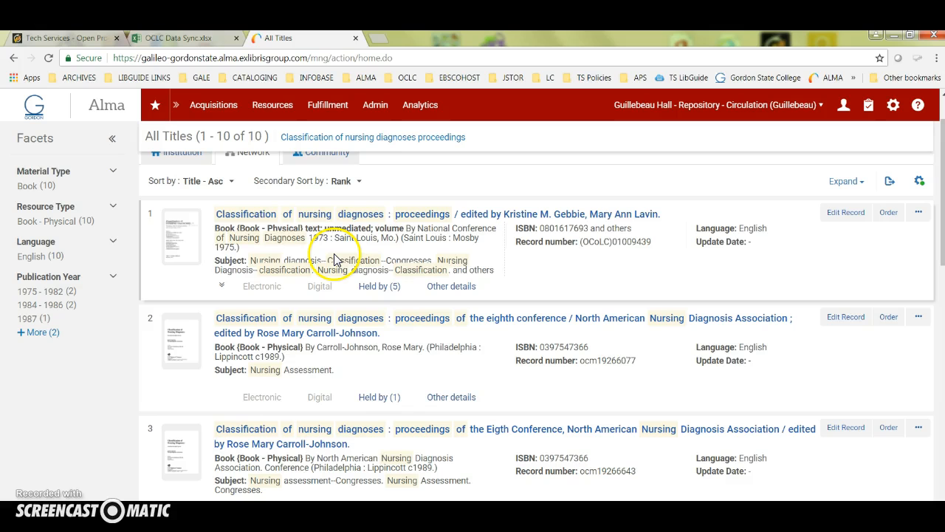
scroll(295, 240, "down", 4)
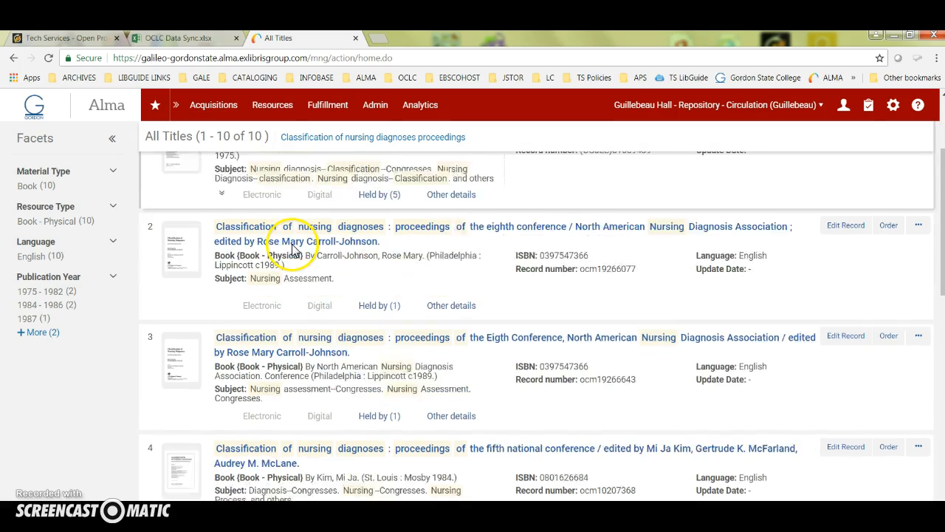
scroll(375, 359, "down", 2)
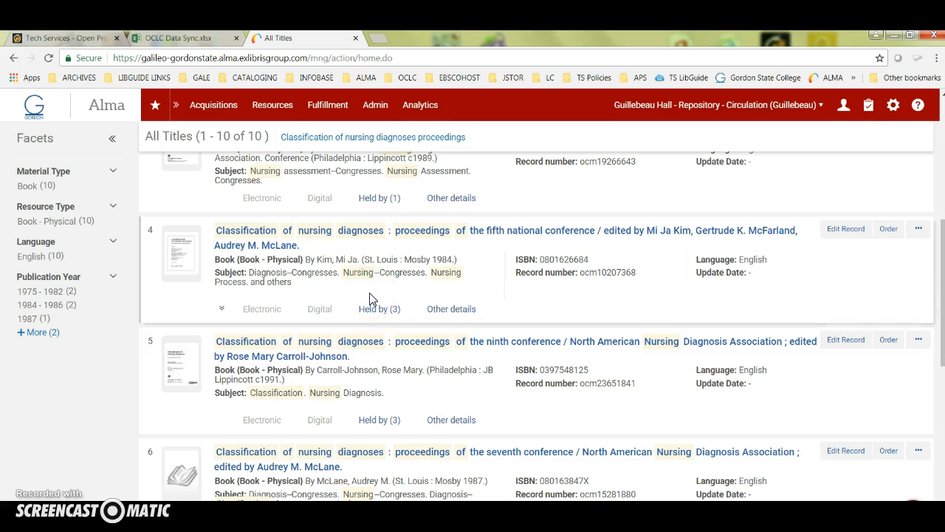
scroll(371, 299, "down", 3)
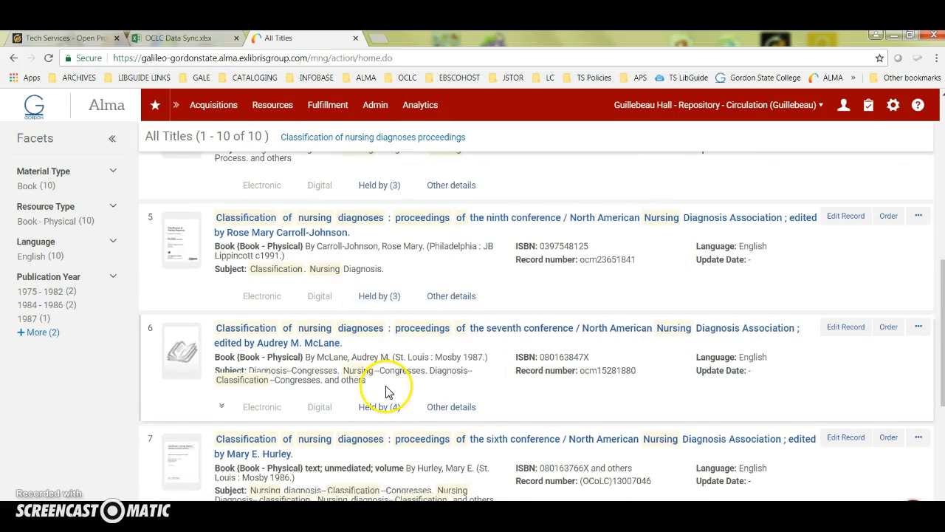
scroll(389, 392, "down", 2)
scroll(386, 392, "down", 2)
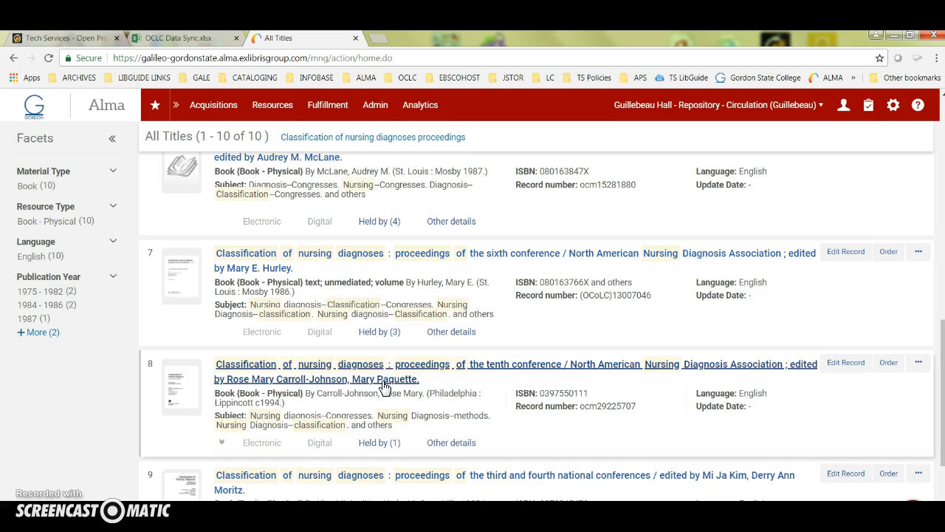
scroll(381, 381, "down", 3)
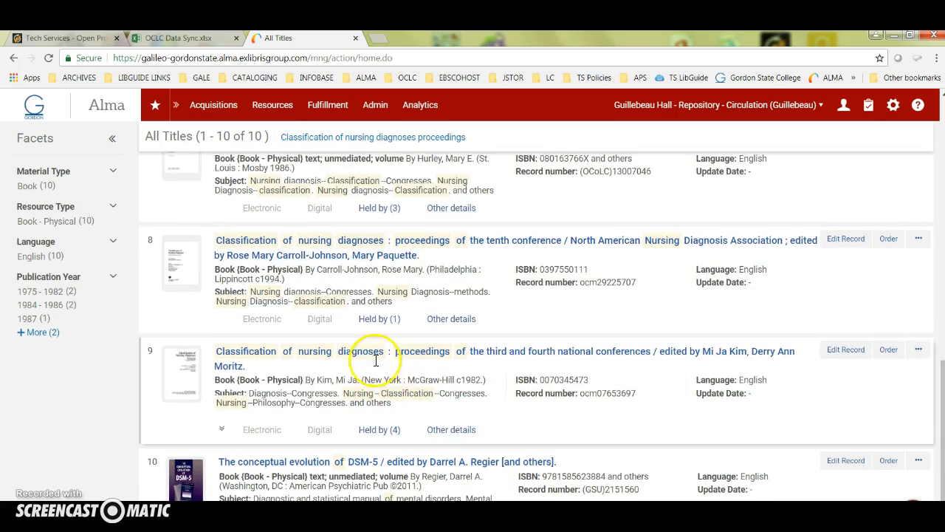
scroll(359, 377, "up", 7)
scroll(359, 377, "up", 4)
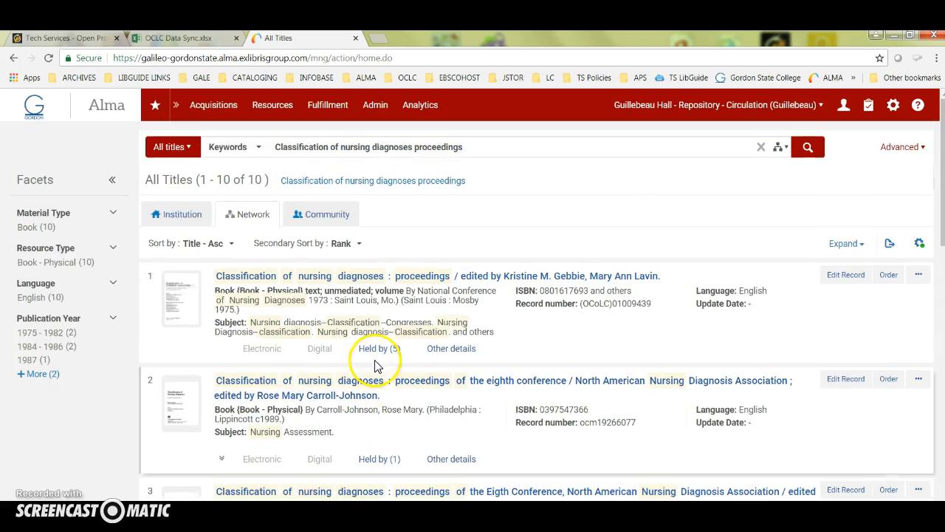
Copy OCLC number 1009439 from the item in row 11 of the spreadsheet.
left_click(185, 40)
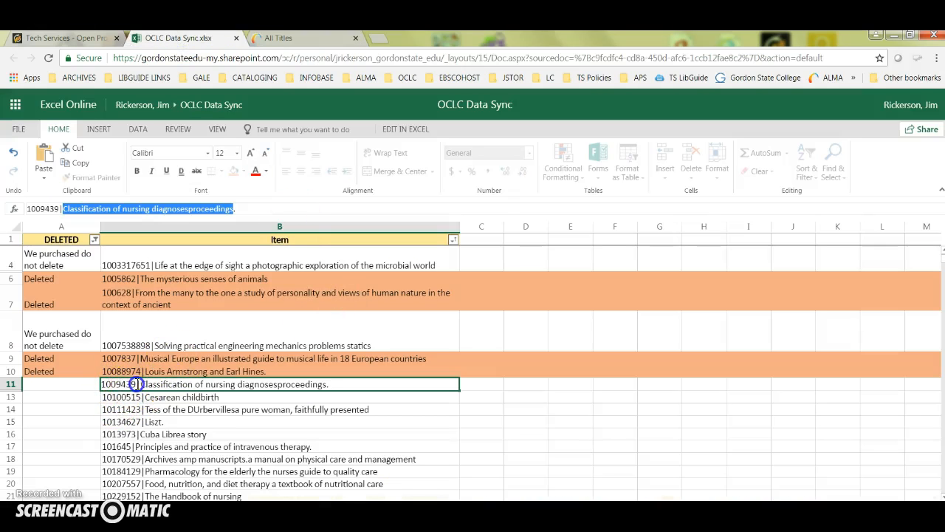
left_click_drag(136, 384, 109, 384)
key("ctrl+c")
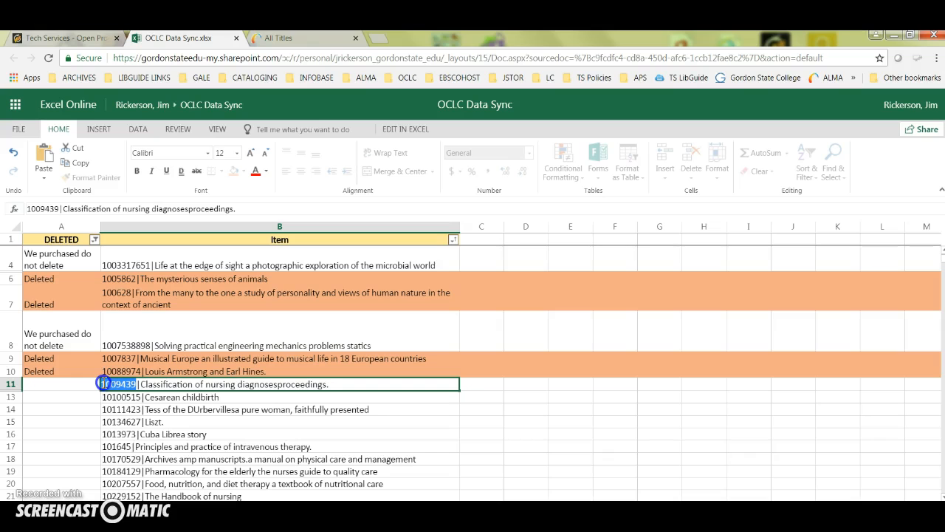
Search Alma's Network and Institution titles for 1009439 and examine the suffix of the institution result's record number.
left_click(306, 42)
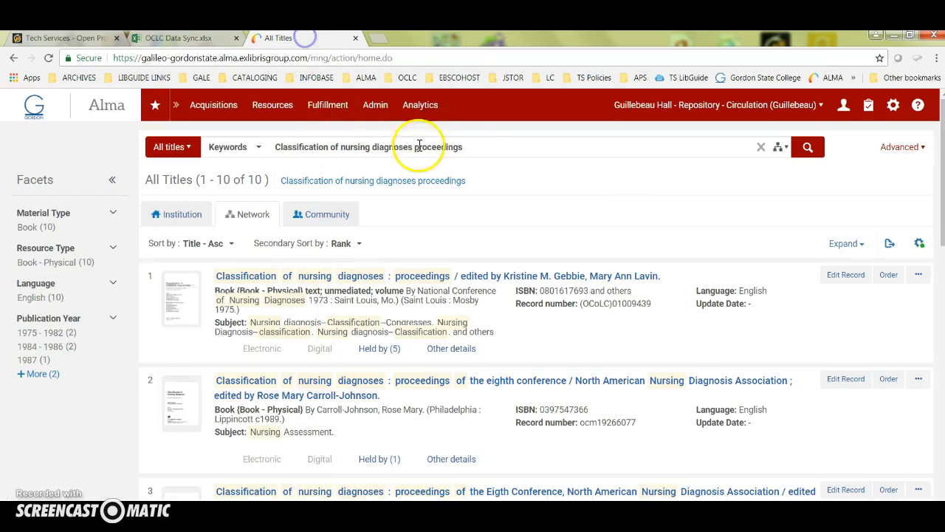
left_click_drag(468, 146, 211, 146)
key("ctrl+v")
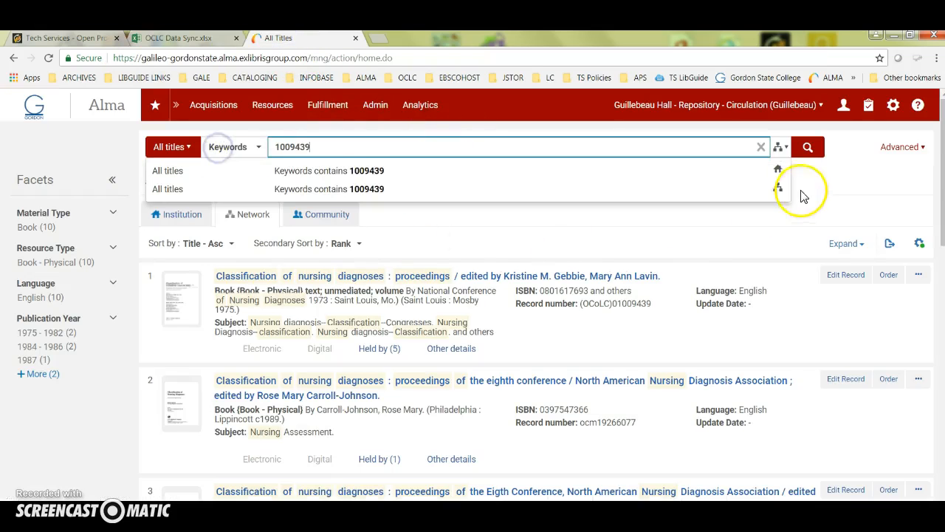
left_click(807, 147)
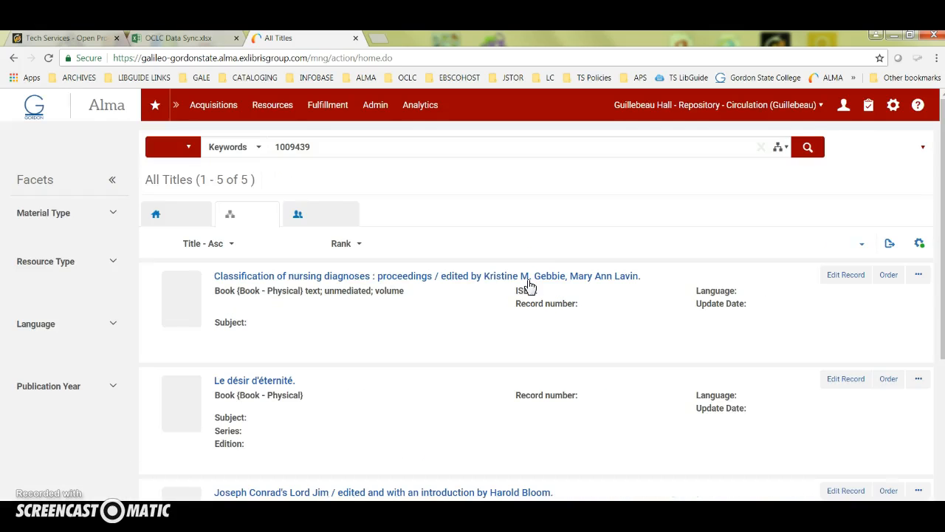
left_click(186, 214)
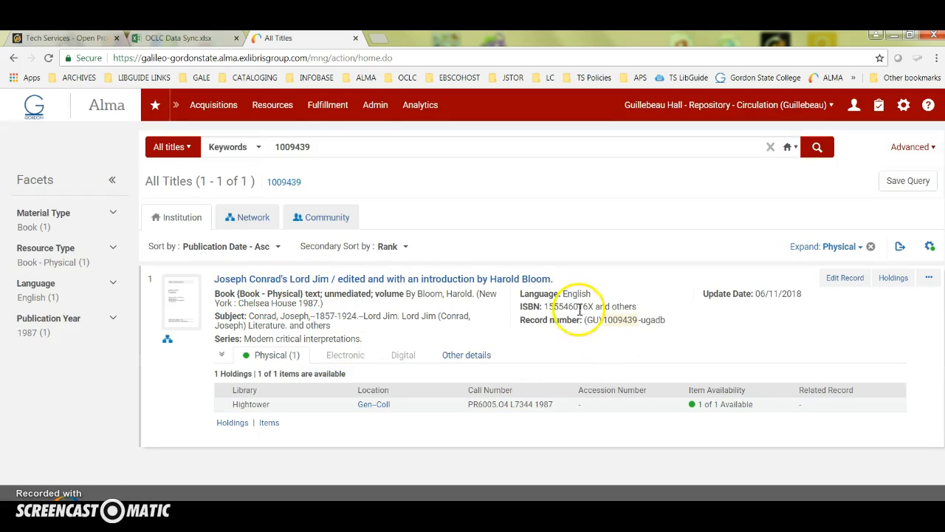
left_click_drag(640, 319, 666, 323)
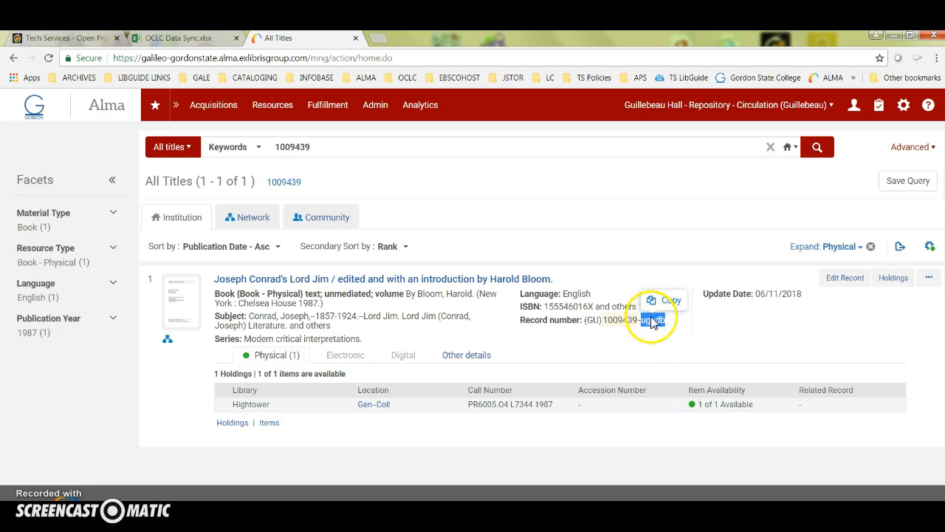
Check the title, conference and OCLC number 1009439 of the WorldCat record in OCLC Connexion against the spreadsheet's row 11 item.
left_click(648, 319)
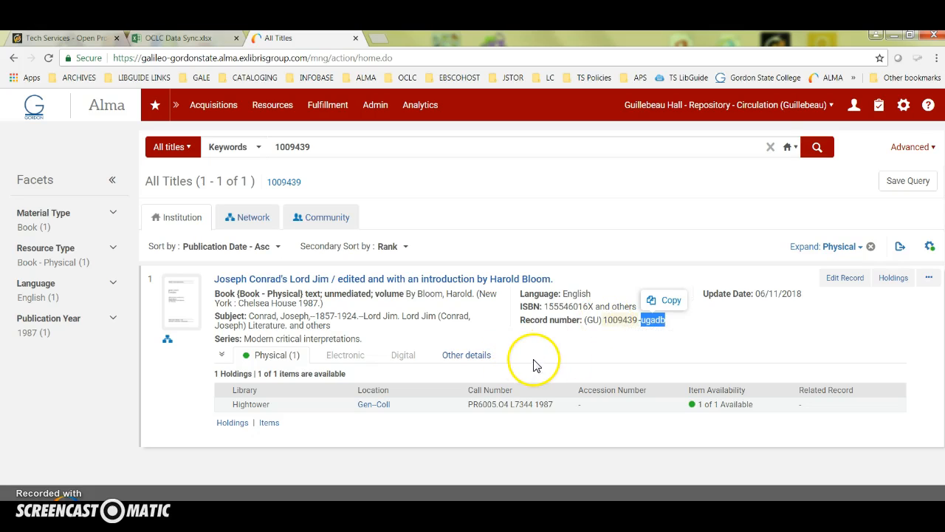
left_click(171, 41)
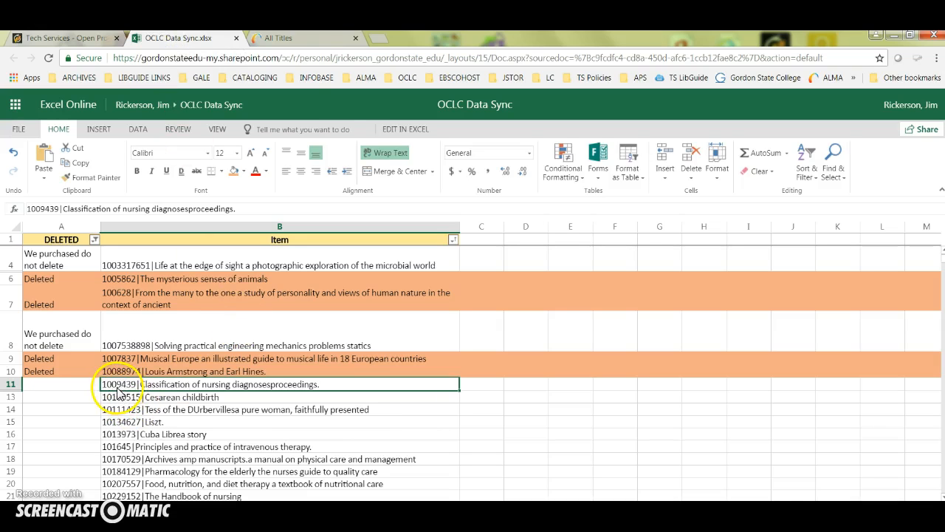
left_click(360, 493)
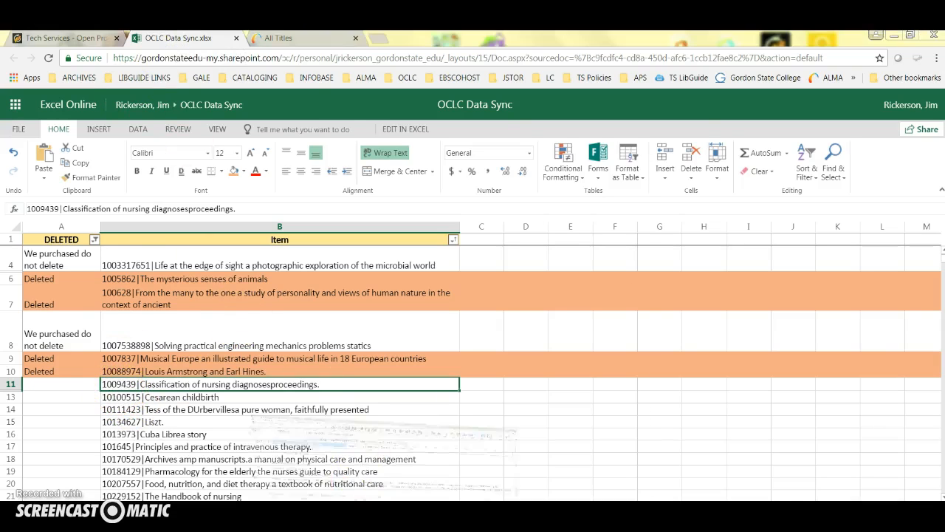
left_click(134, 94)
left_click_drag(133, 93, 72, 94)
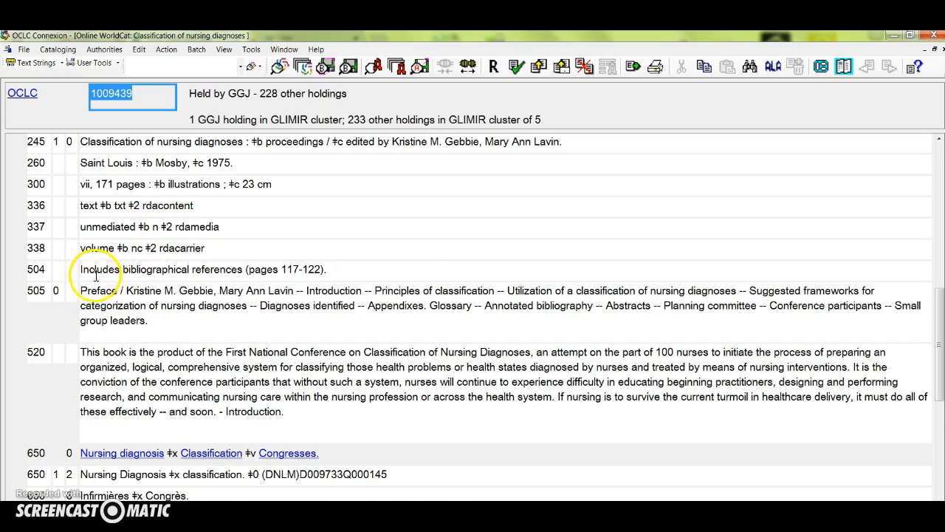
scroll(95, 276, "up", 2)
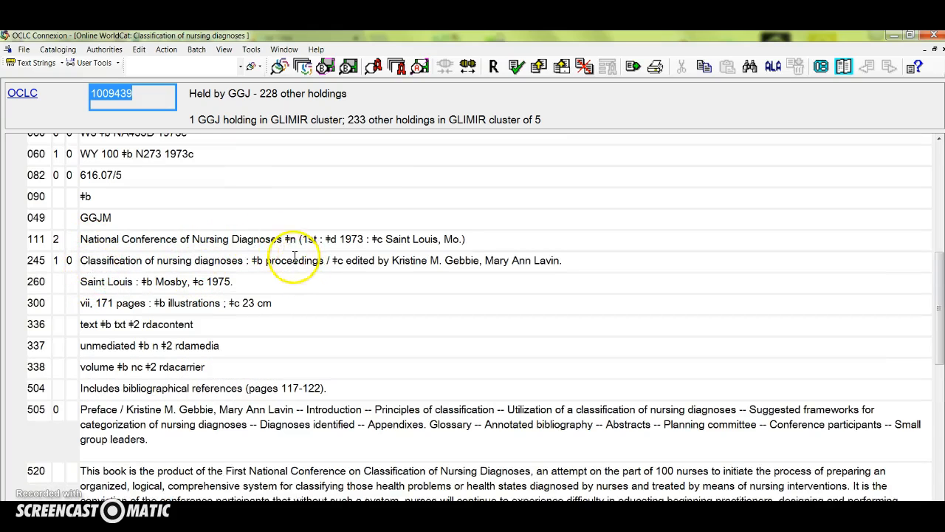
Delete the GGJ holdings from the WorldCat record for Classification of nursing diagnoses.
left_click(165, 50)
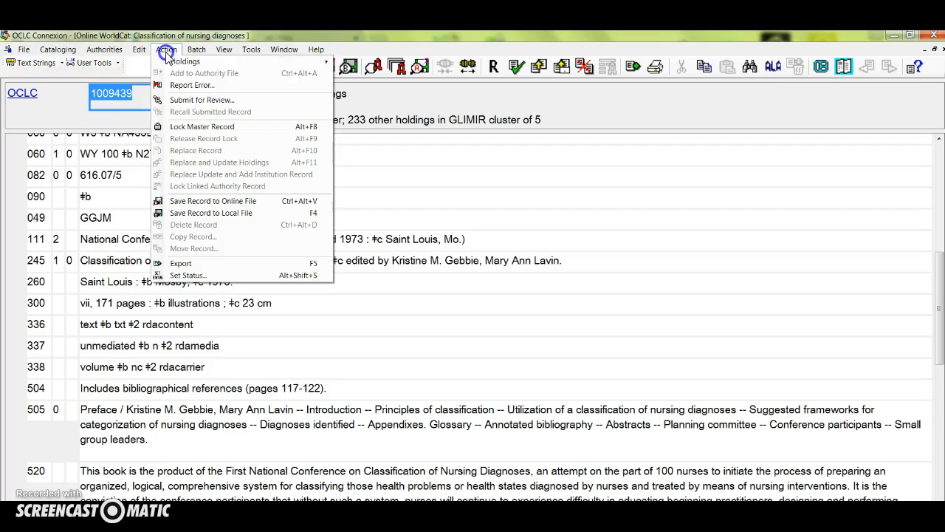
mouse_move(169, 64)
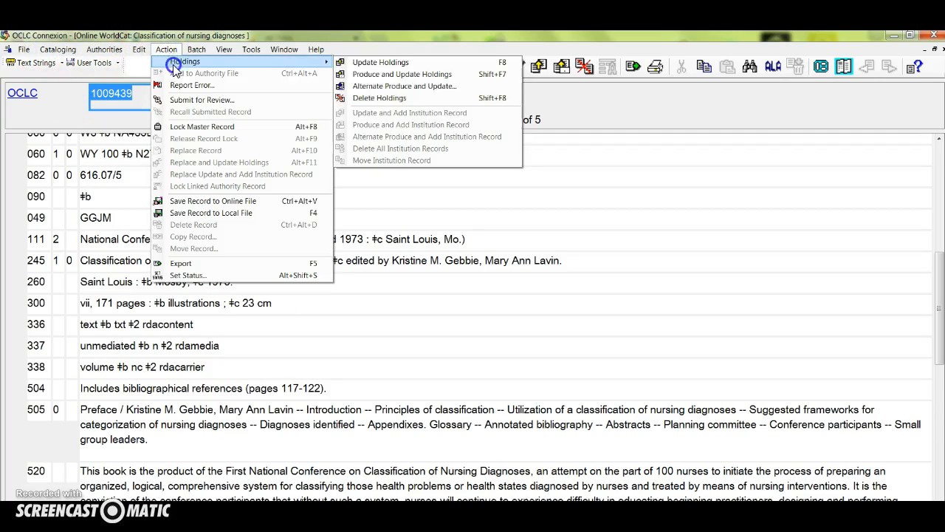
left_click(389, 97)
left_click(117, 335)
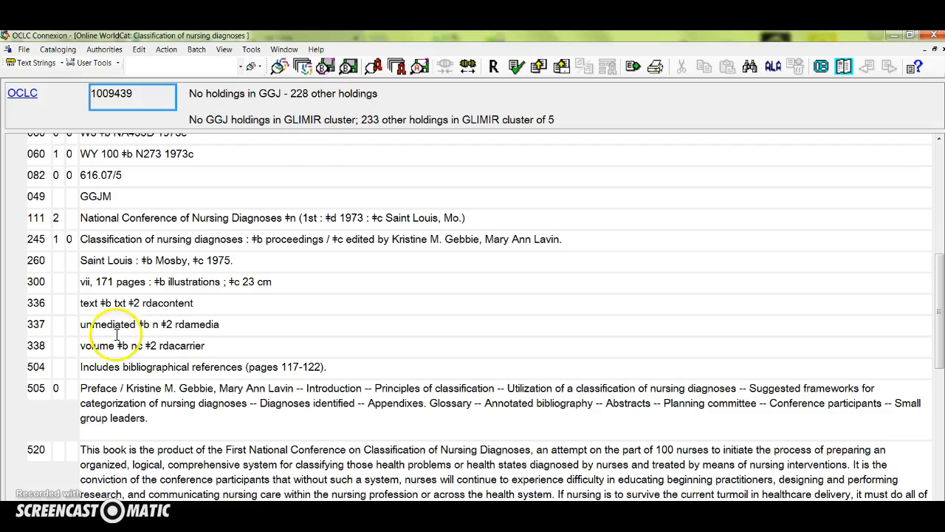
Take OCLC number 15083326 from the 035 field of Alma's Lord Jim record and search WorldCat for it by OCLC number.
key("alt+Tab")
scroll(120, 421, "down", 1)
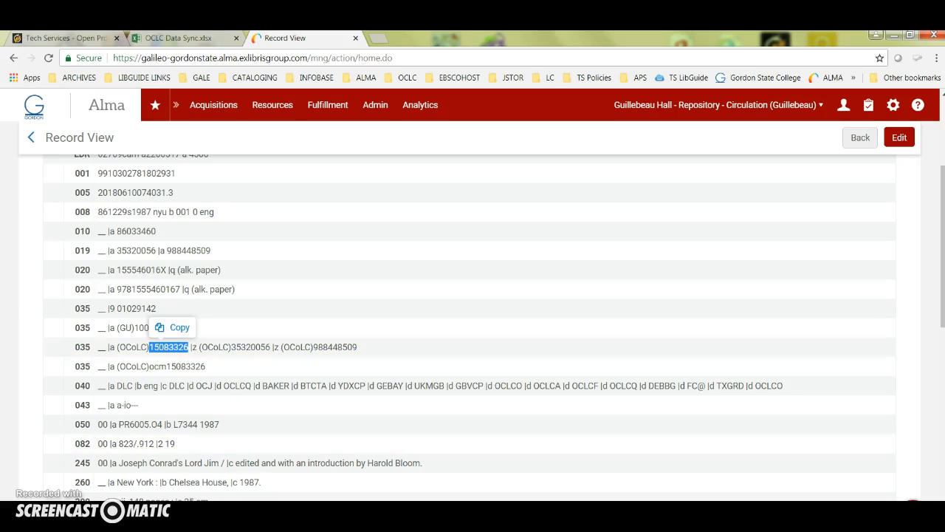
key("alt+Tab")
left_click(65, 49)
mouse_move(72, 64)
left_click(141, 64)
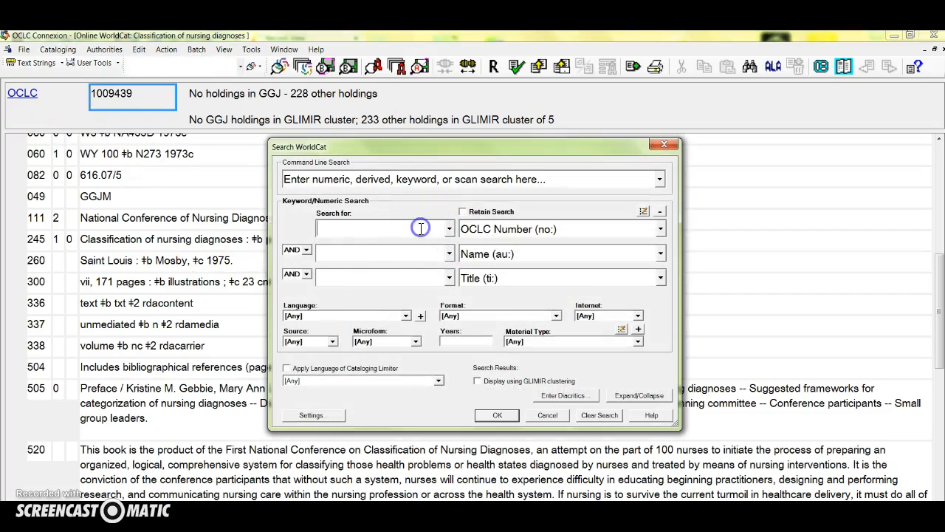
type("10083326")
left_click(497, 415)
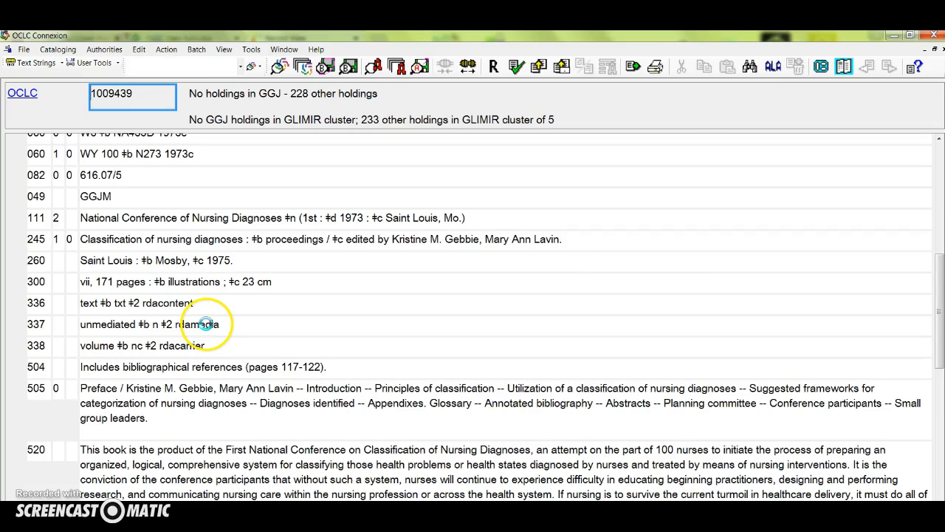
Examine the GGJ holdings and OCLC number on the WorldCat record for Joseph Conrad's Lord Jim.
scroll(184, 325, "down", 5)
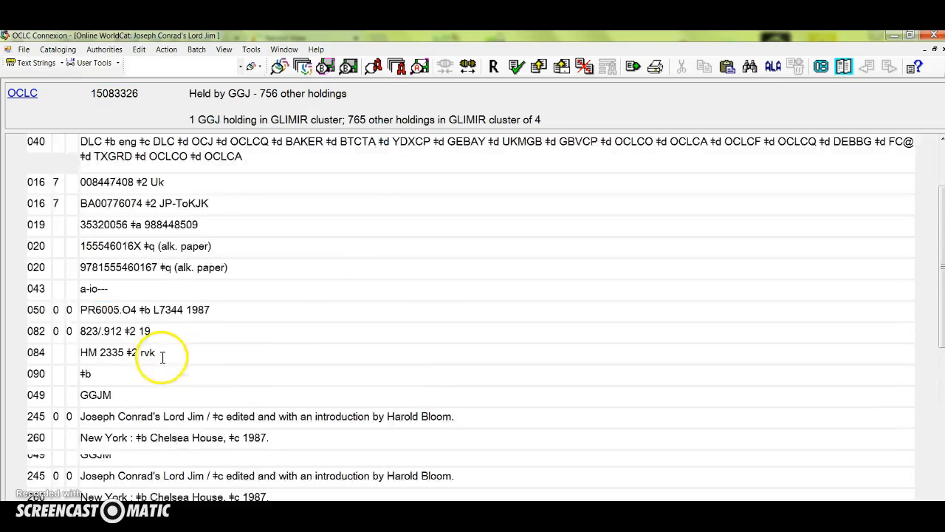
scroll(185, 355, "up", 5)
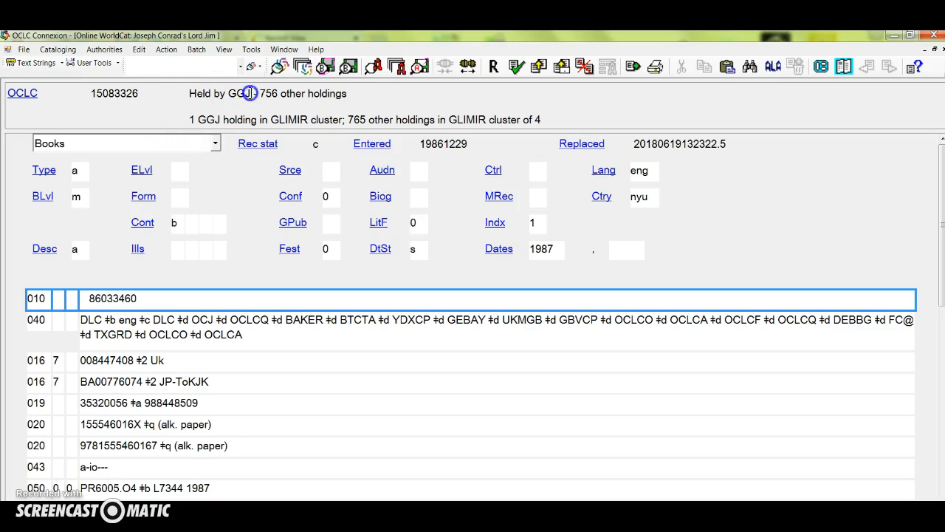
left_click(166, 94)
left_click_drag(139, 94, 83, 94)
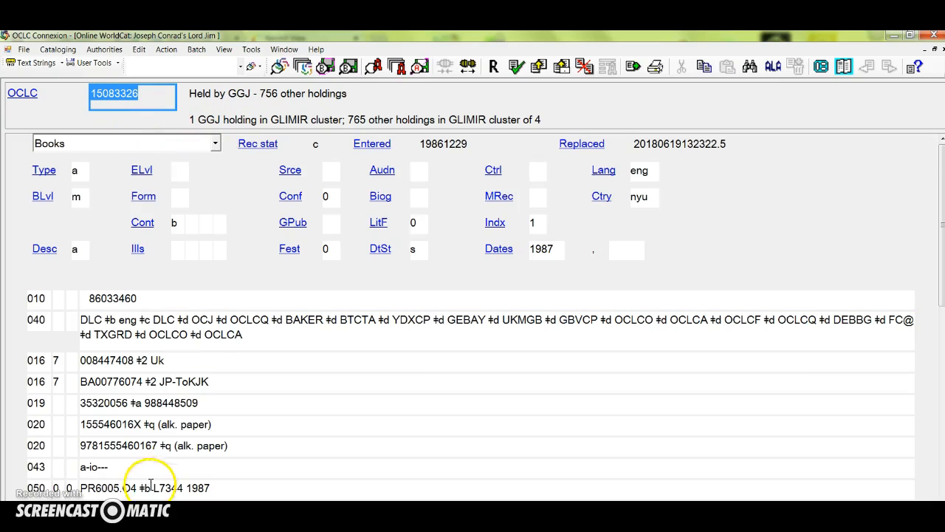
Fill row 11 of the OCLC Data Sync spreadsheet with orange and enter "Deleted" in its DELETED column.
key("alt+Tab")
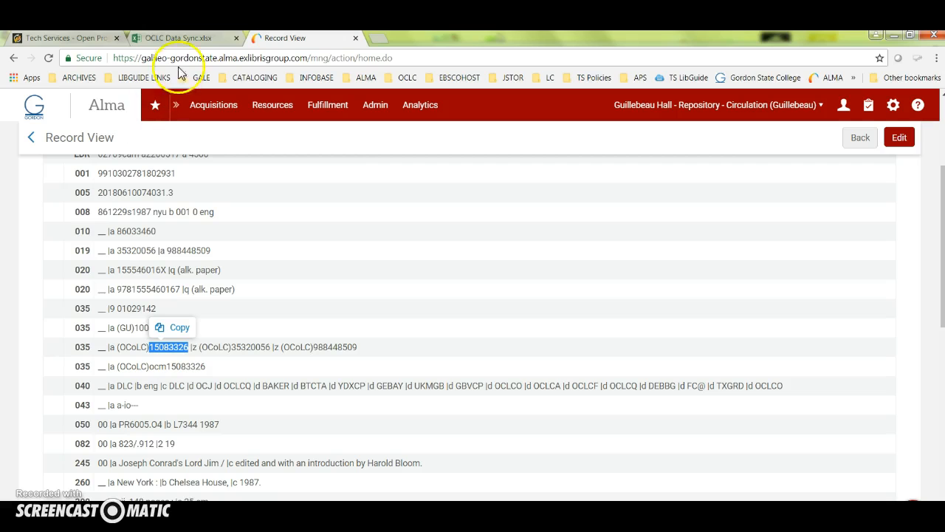
left_click(183, 40)
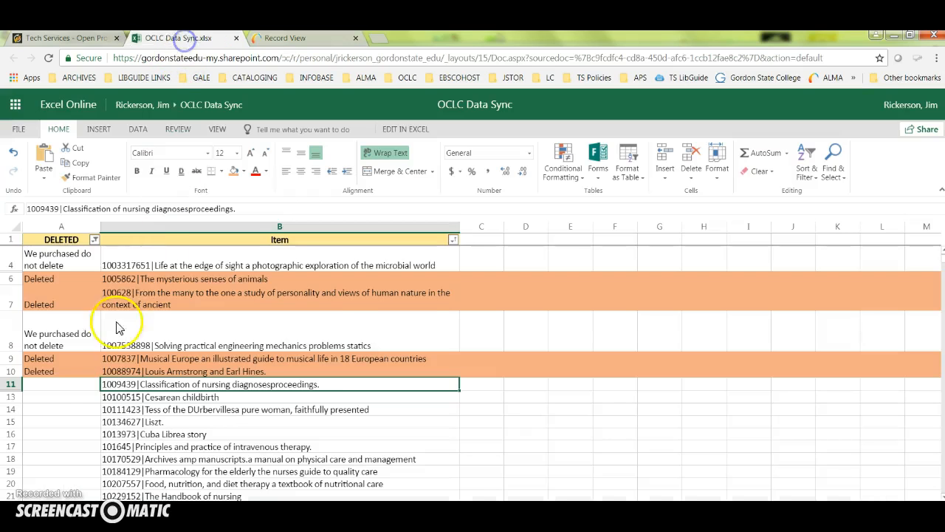
left_click(10, 384)
left_click(233, 171)
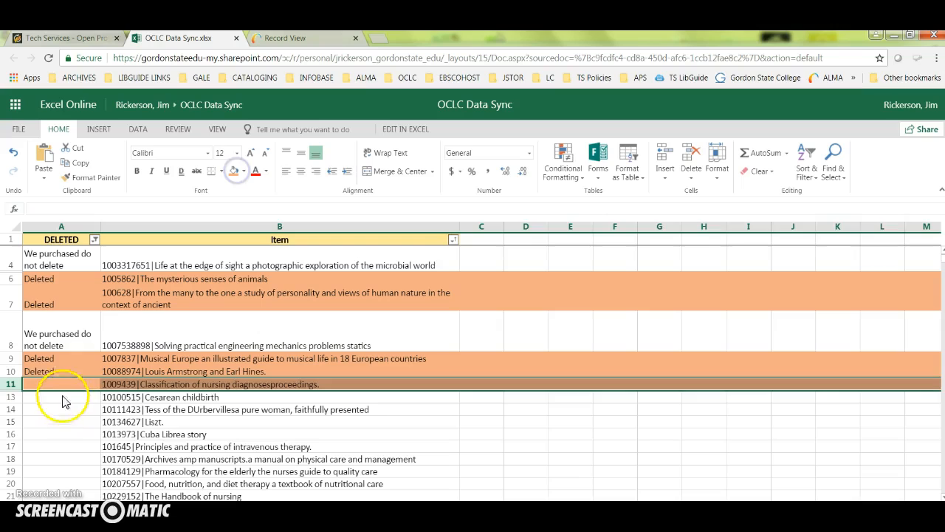
left_click(61, 385)
type("Deleted")
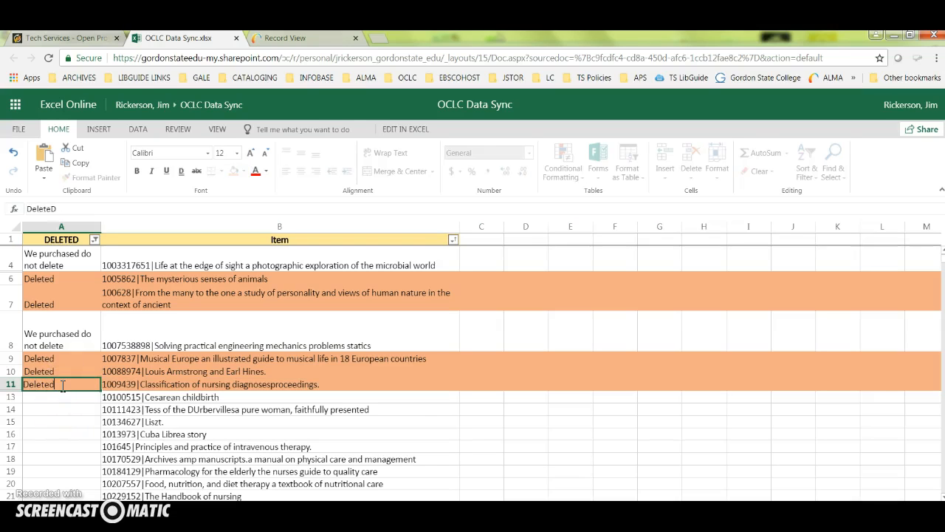
key("Return")
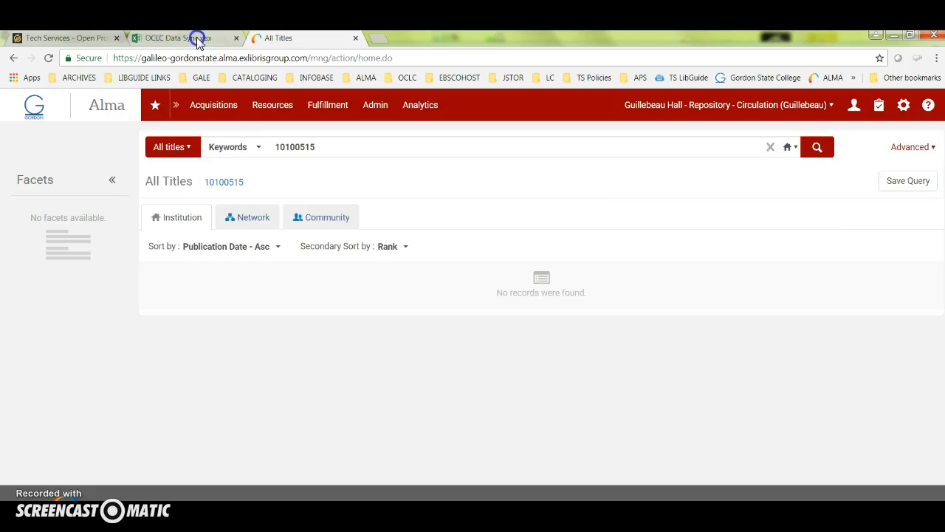
Check Alma's Institution and Network results for 10100515, Cesarean childbirth, including which institution holds the title.
left_click(196, 37)
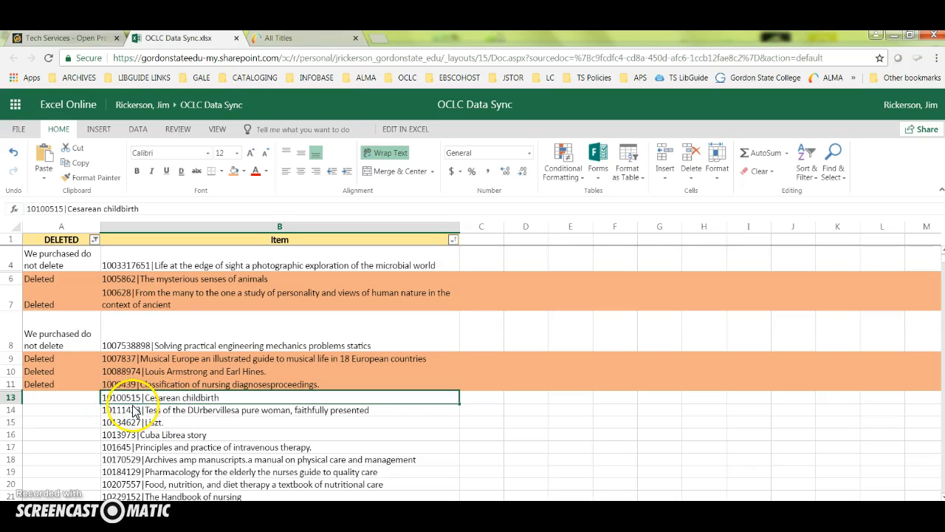
left_click(296, 41)
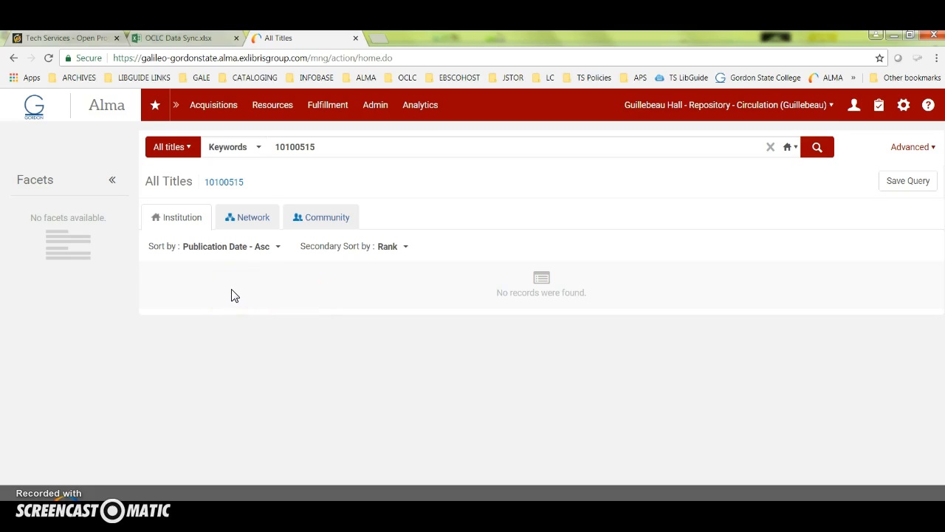
left_click(254, 223)
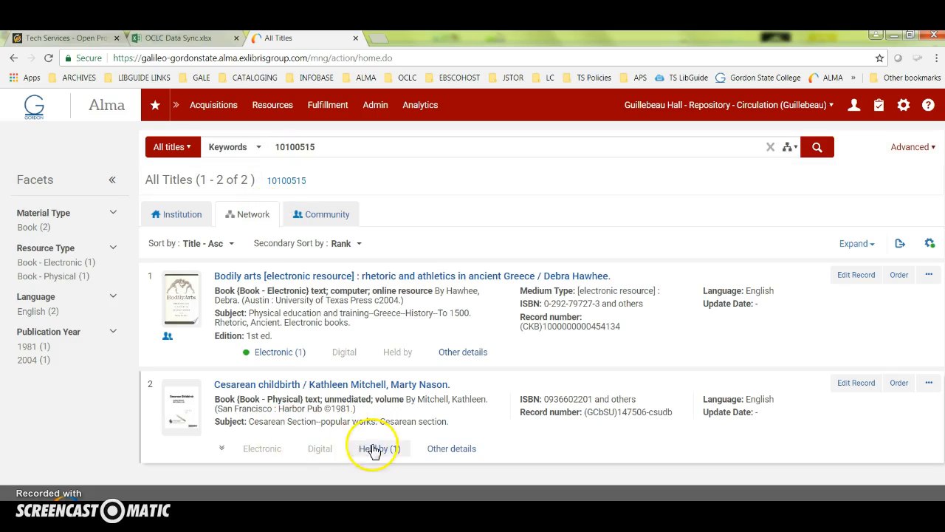
left_click(375, 452)
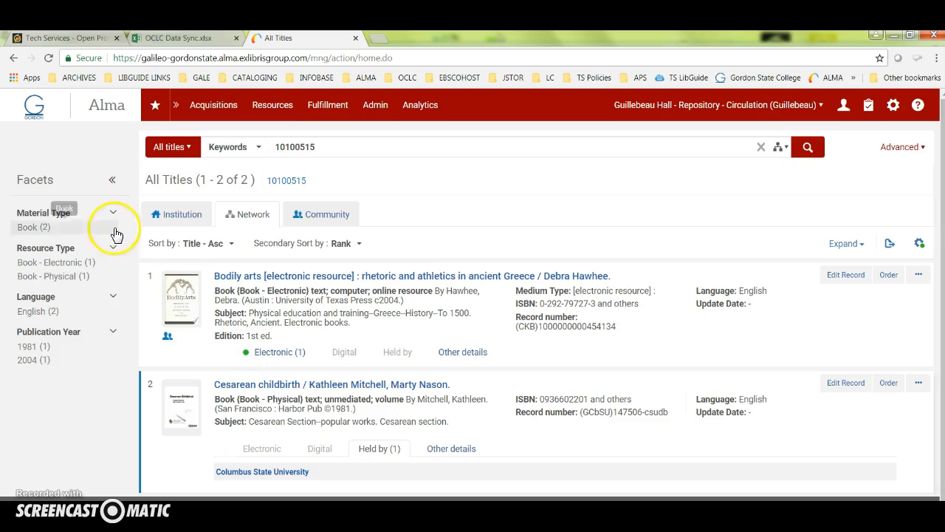
left_click(178, 214)
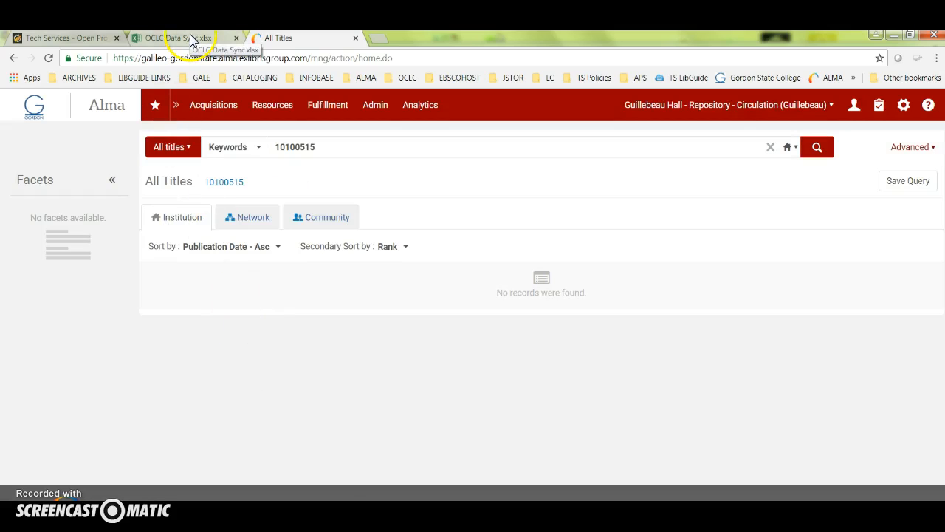
Switch to OCLC Connexion and delete the GGJ holdings from the Cesarean childbirth record, OCLC number 10100515.
left_click(340, 510)
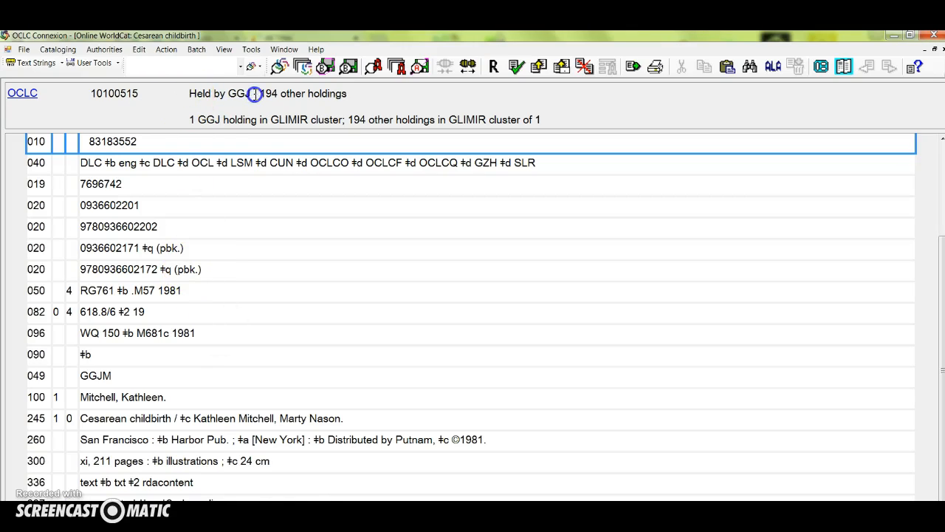
left_click(166, 50)
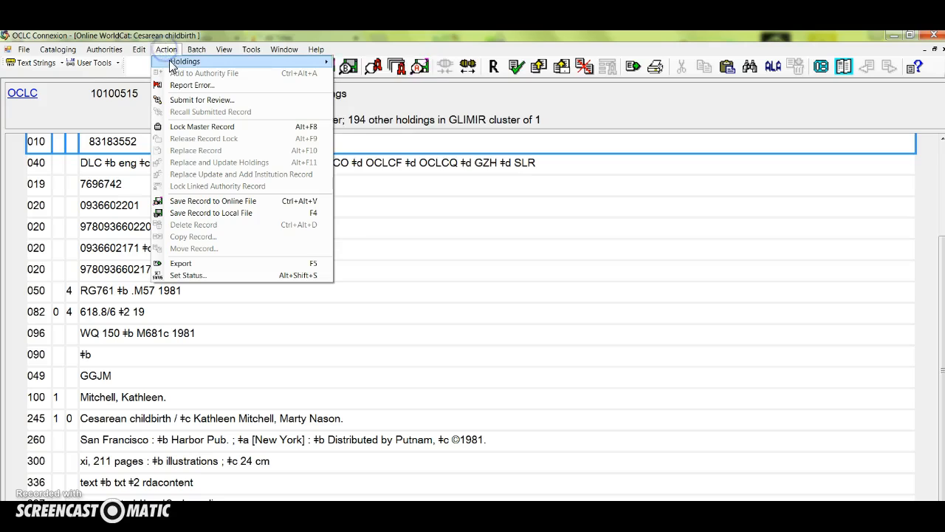
mouse_move(209, 60)
left_click(373, 98)
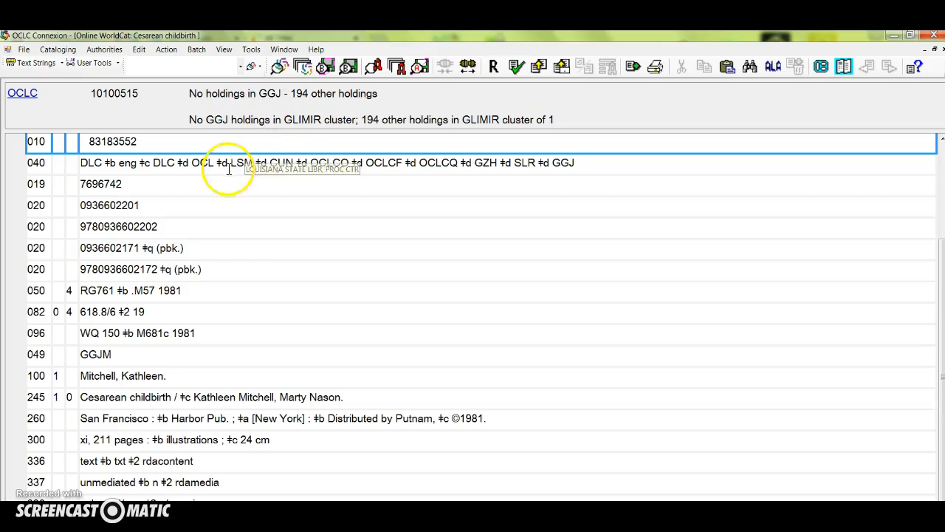
Fill row 13 of the OCLC Data Sync spreadsheet with orange and enter "Deleted" in its DELETED column.
key("alt+Tab")
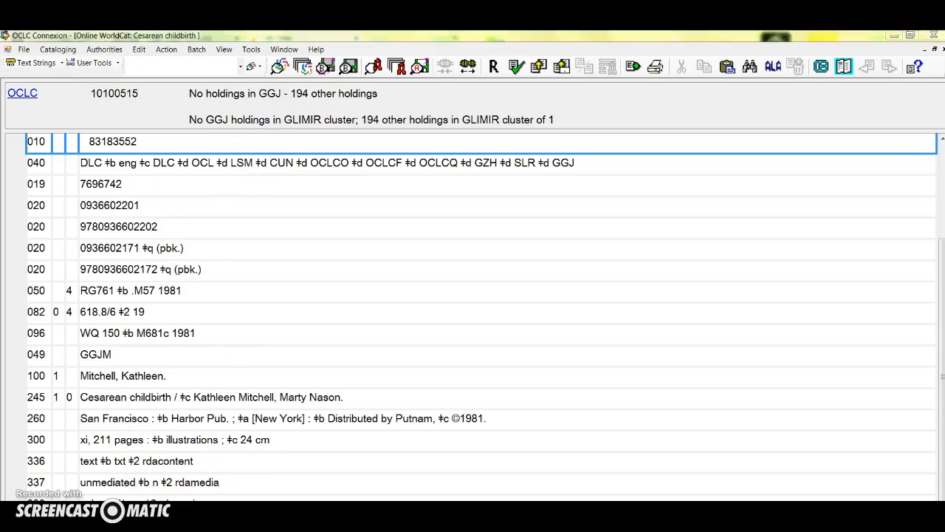
left_click(163, 38)
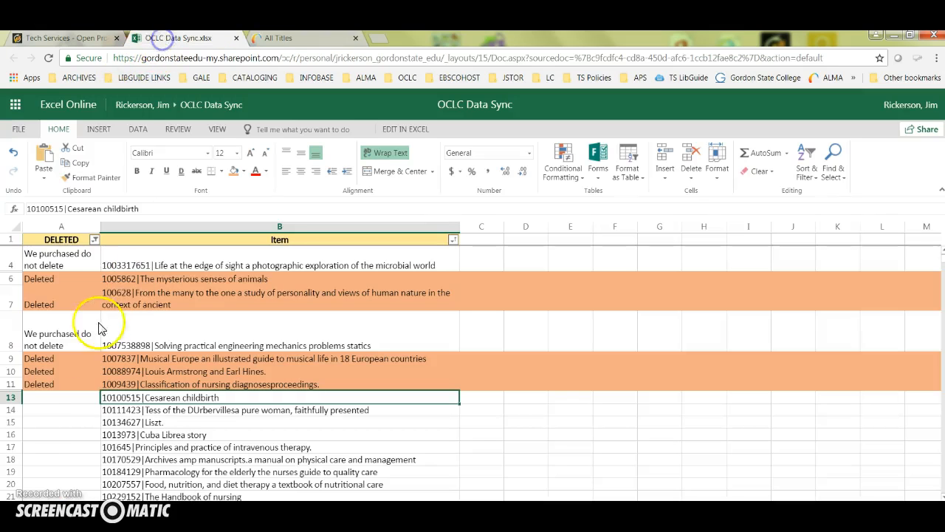
left_click(10, 397)
left_click(233, 171)
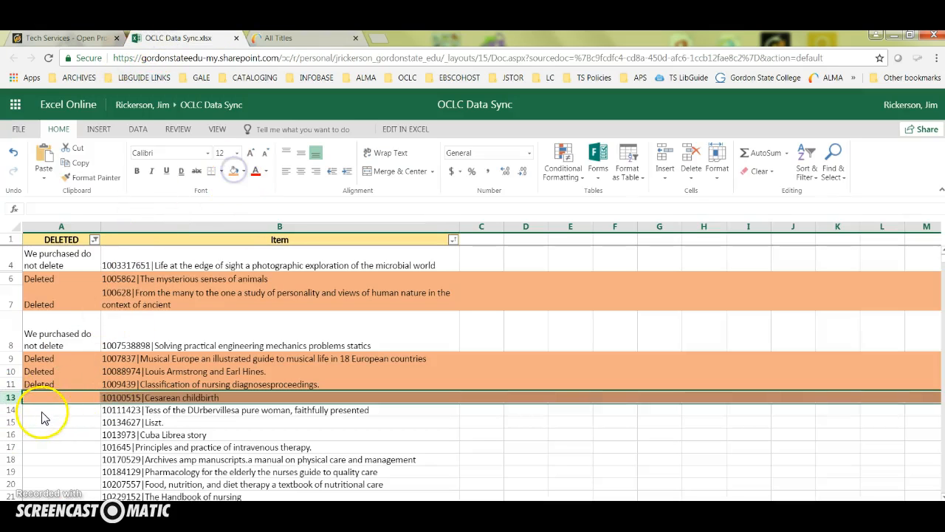
type("De")
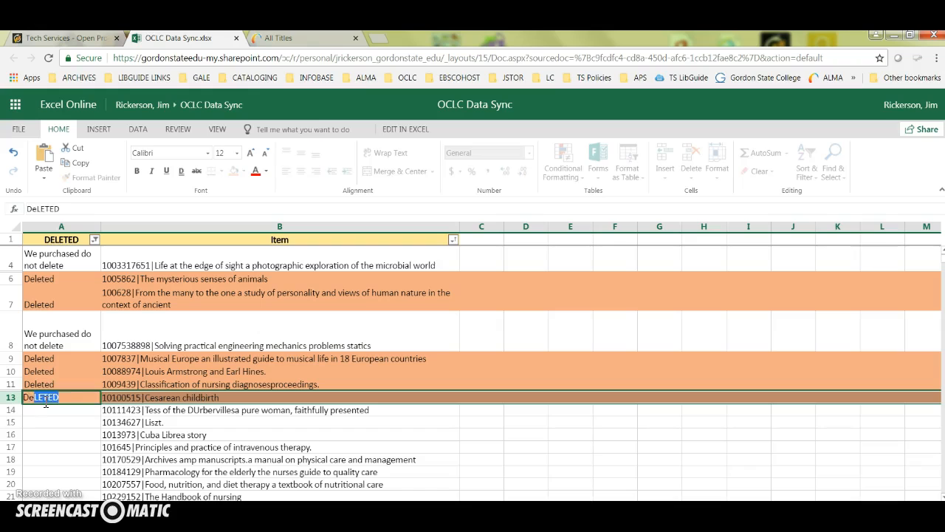
type("leted")
key("Tab")
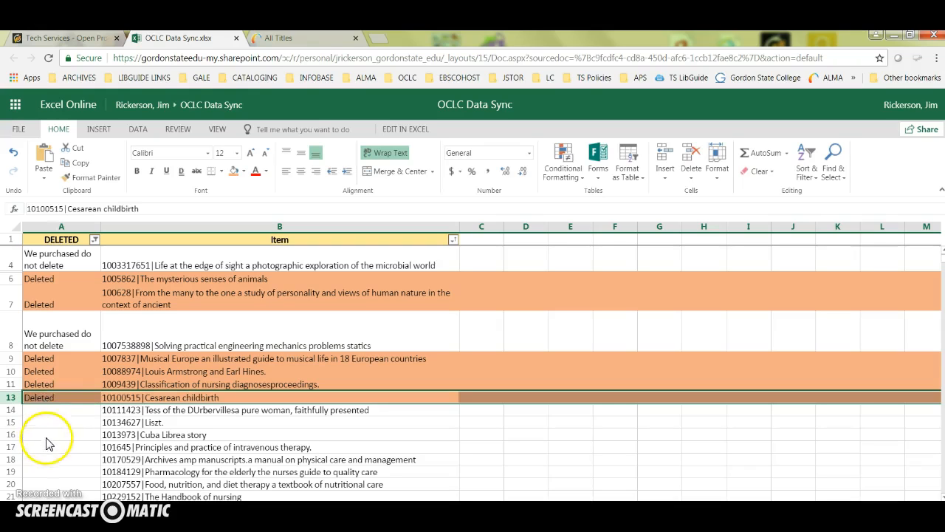
Review the spreadsheet's unfilled rows 4 and 8, which carry the note "We purchased do not delete".
left_click(63, 410)
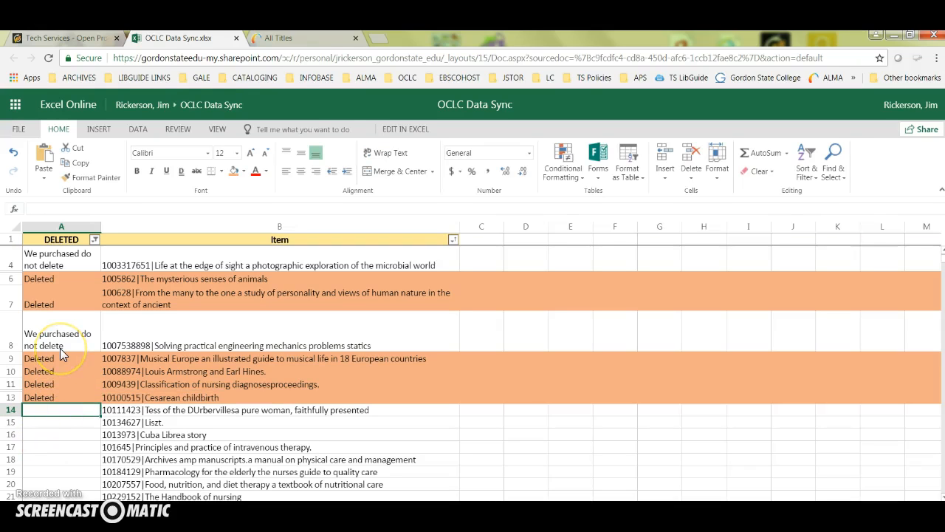
left_click(64, 266)
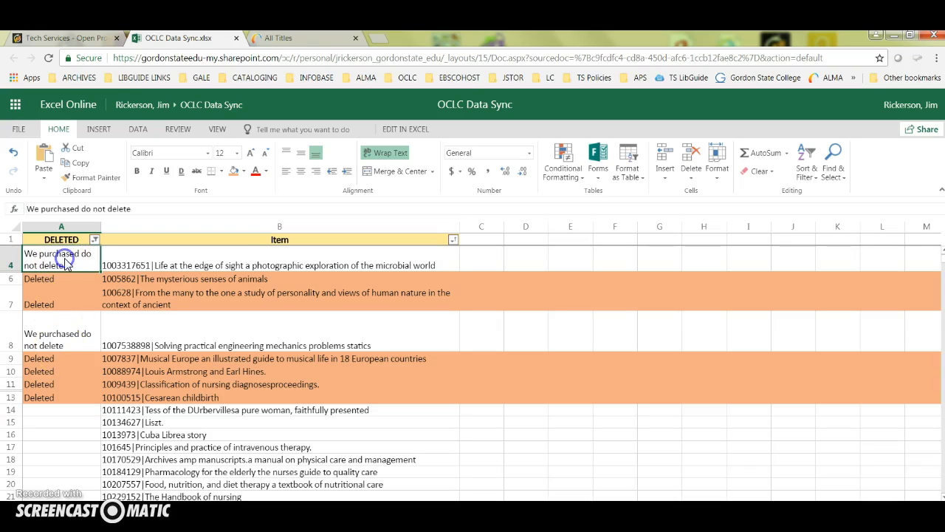
left_click(147, 338)
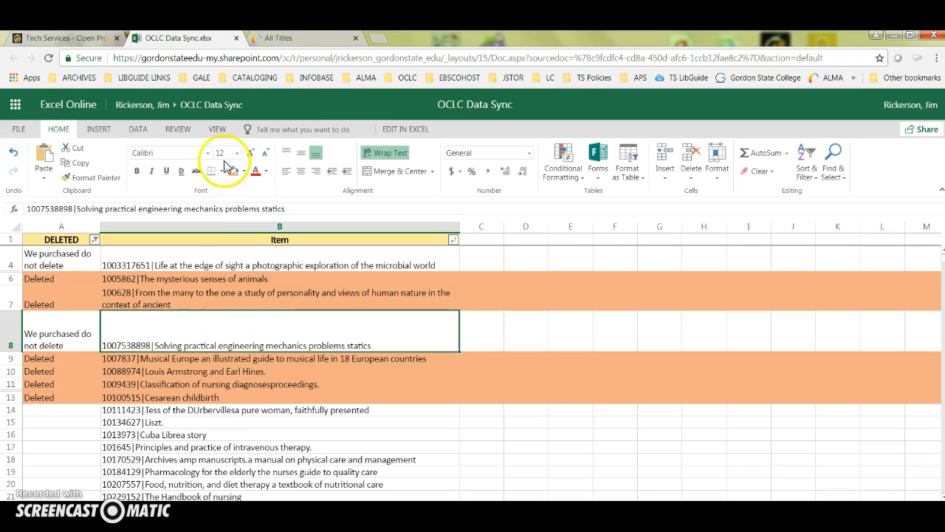
Clear the spreadsheet's existing filter and filter the DELETED column to show only the "Don't" rows.
left_click(137, 128)
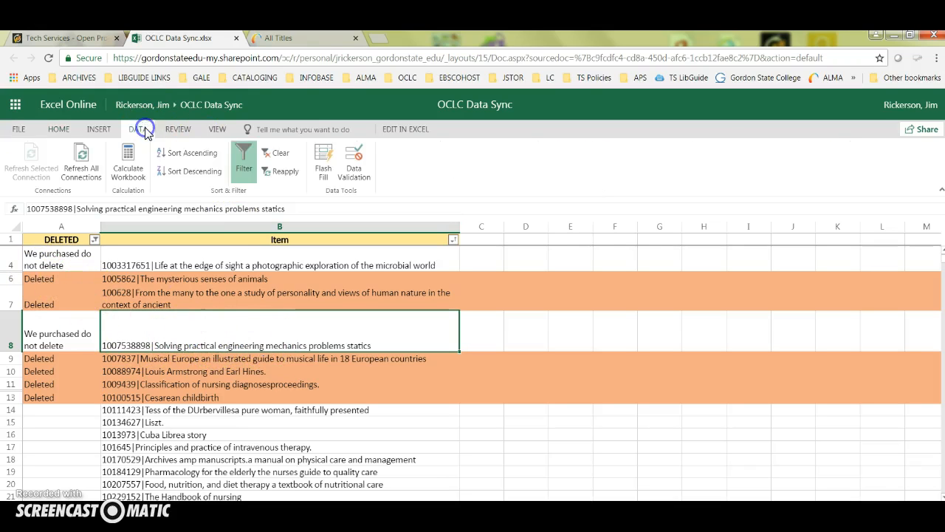
left_click(279, 156)
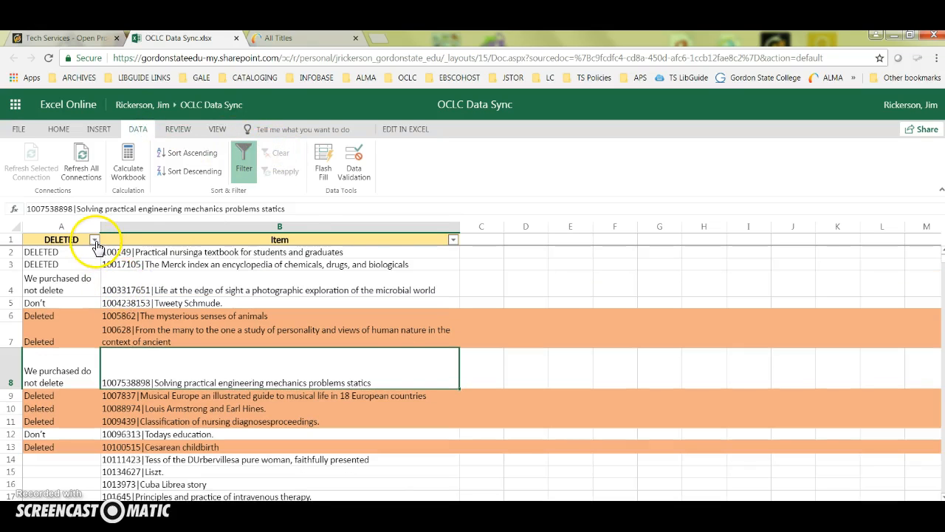
left_click(95, 240)
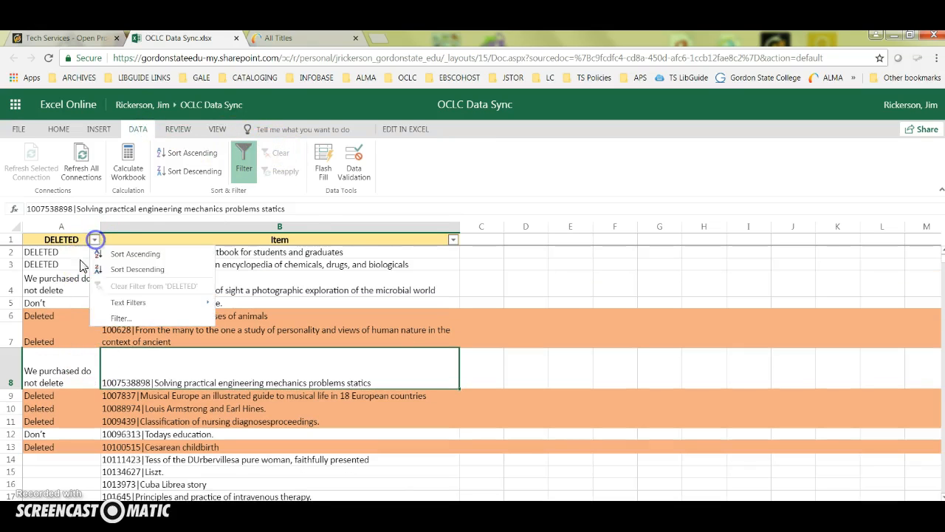
left_click(118, 317)
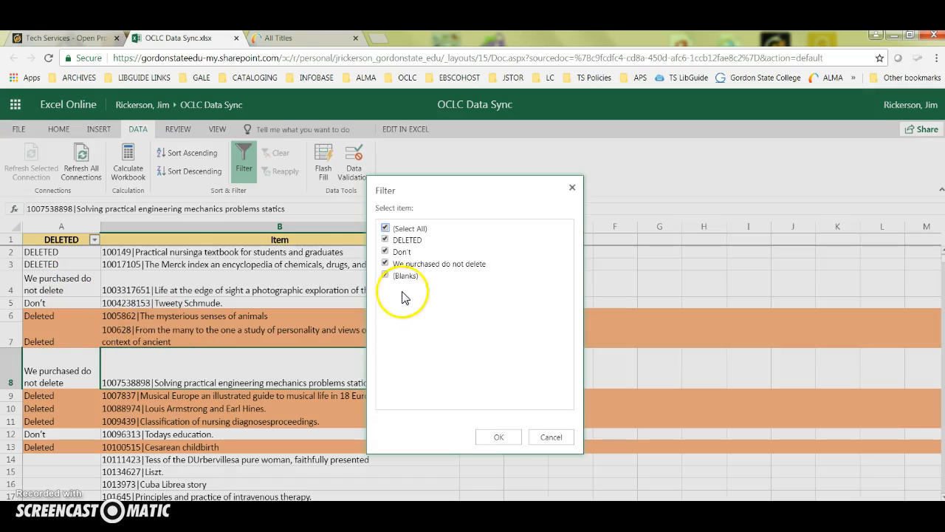
left_click(384, 228)
left_click(385, 240)
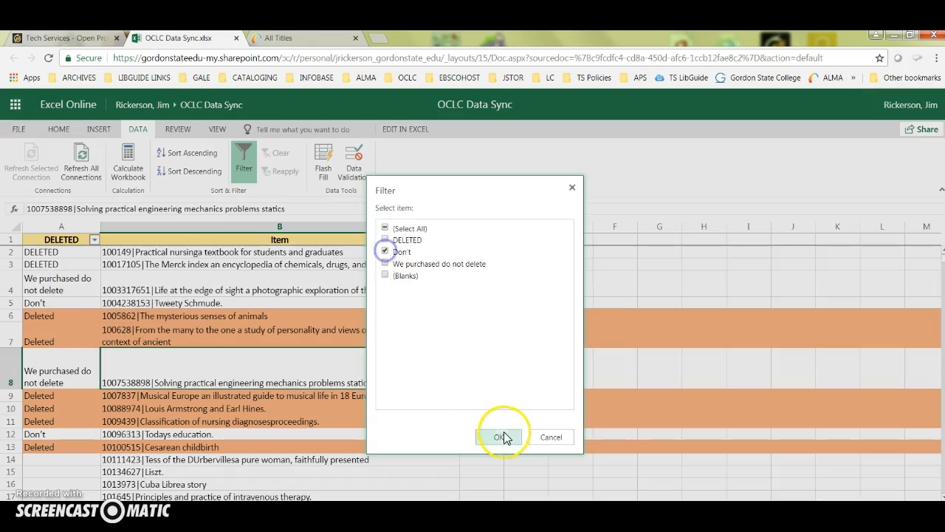
left_click(499, 436)
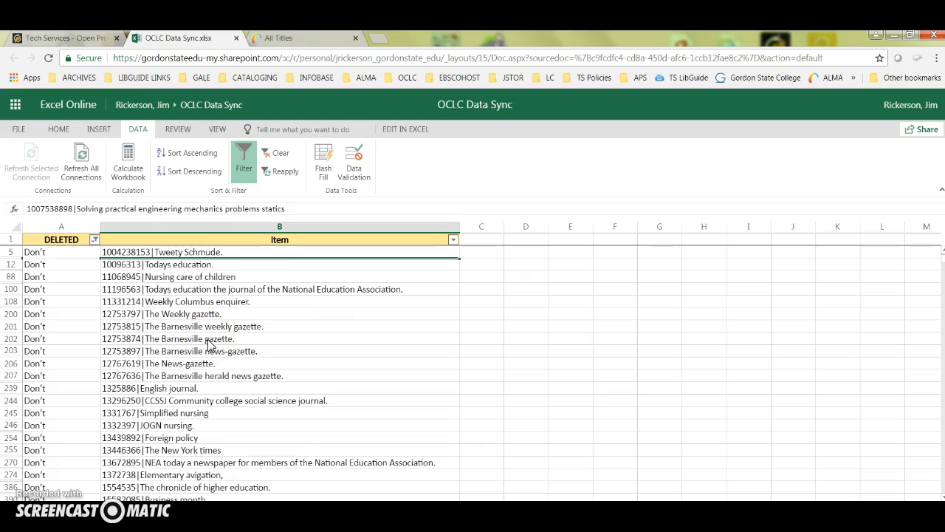
Copy OCLC number 10096313 (Todays education) from row 12, search for it in Alma, and check its Institution and Network records.
left_click(118, 264)
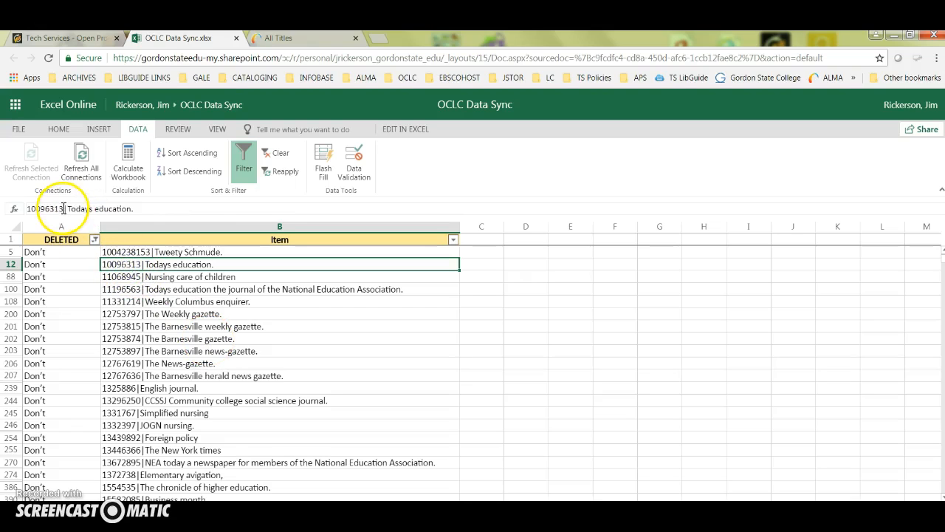
left_click_drag(65, 209, 13, 211)
key("ctrl+c")
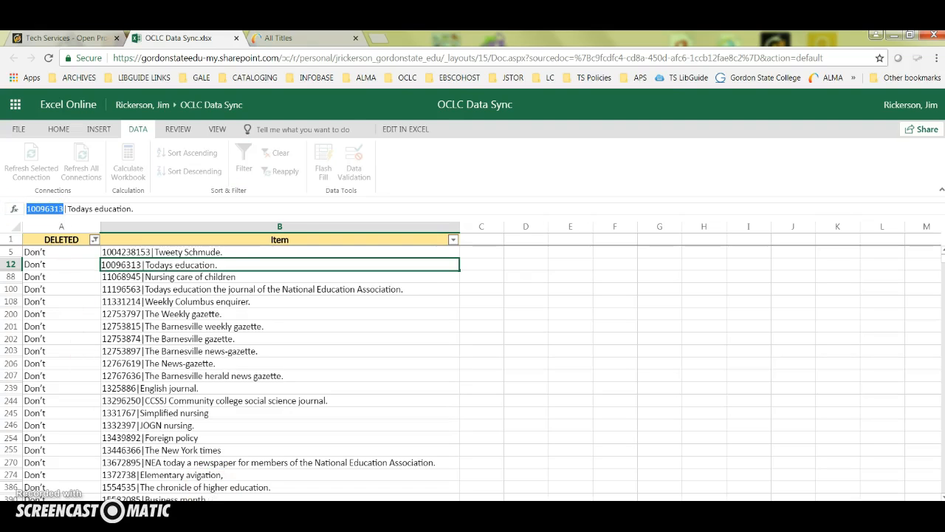
key("alt+Tab")
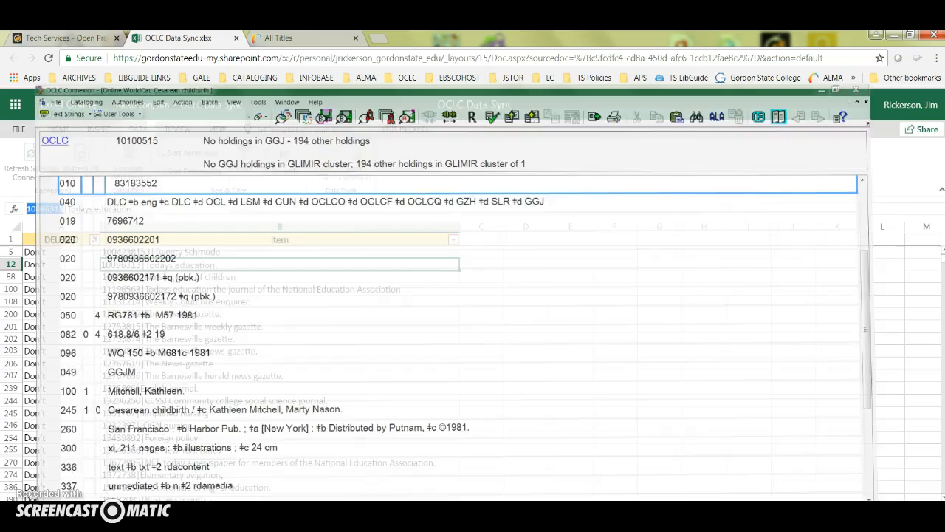
left_click(332, 38)
left_click_drag(362, 144, 219, 143)
key("ctrl+v")
left_click(817, 147)
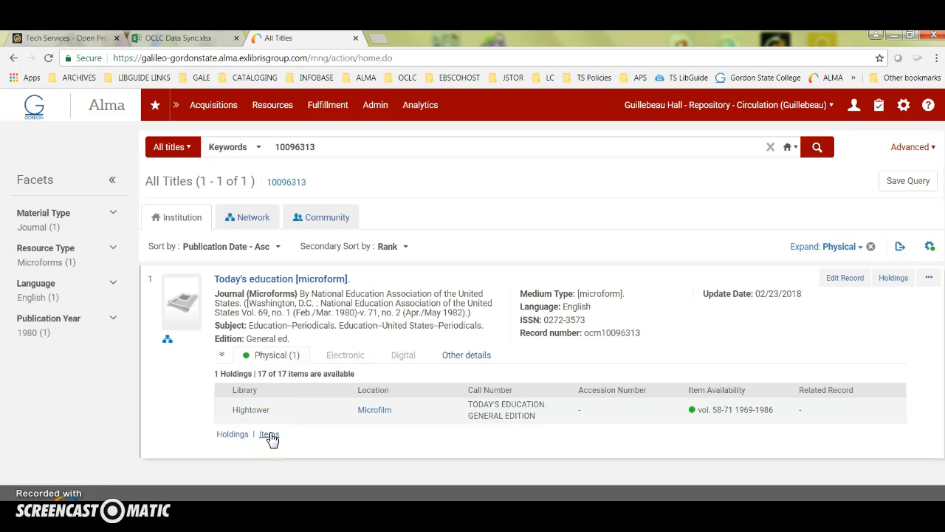
left_click(167, 338)
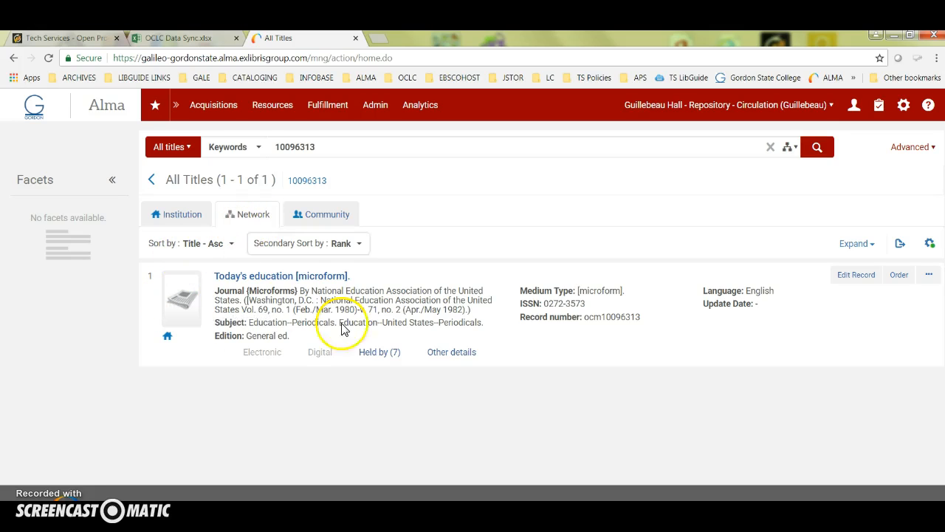
left_click(168, 335)
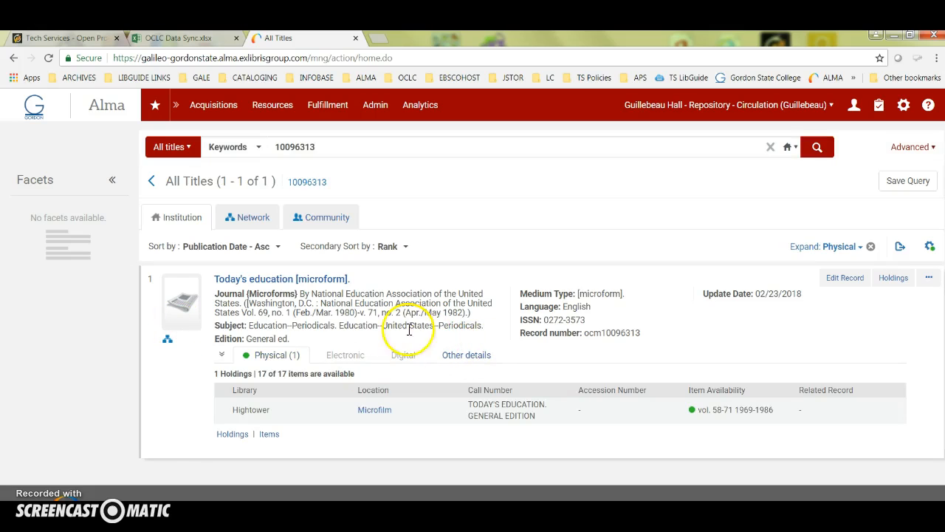
Return to the OCLC Data Sync spreadsheet and copy OCLC number 192107180 from the Atchison Globe entry in row 598.
left_click(177, 37)
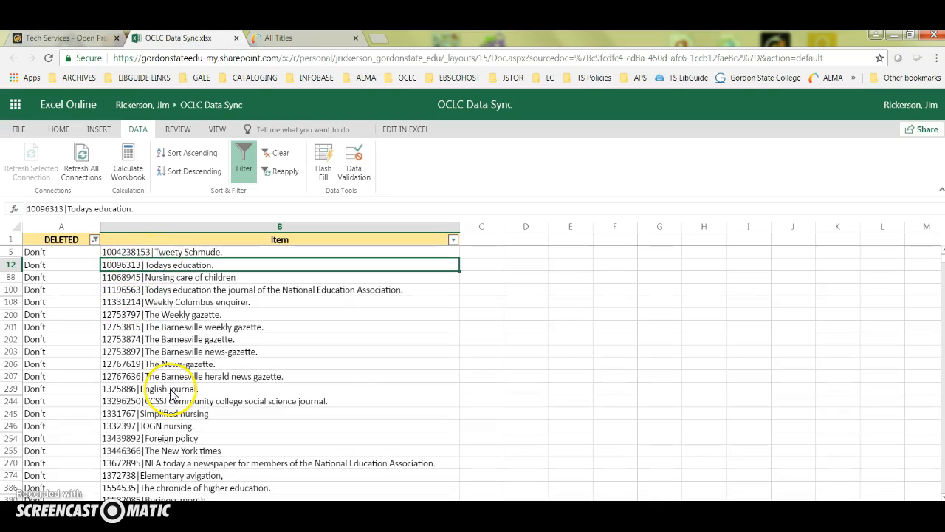
left_click(124, 326)
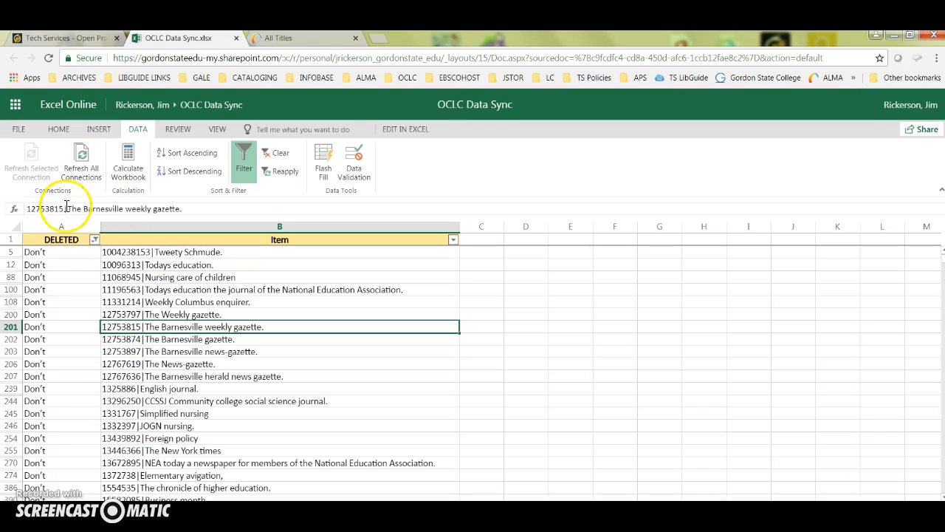
scroll(129, 436, "down", 5)
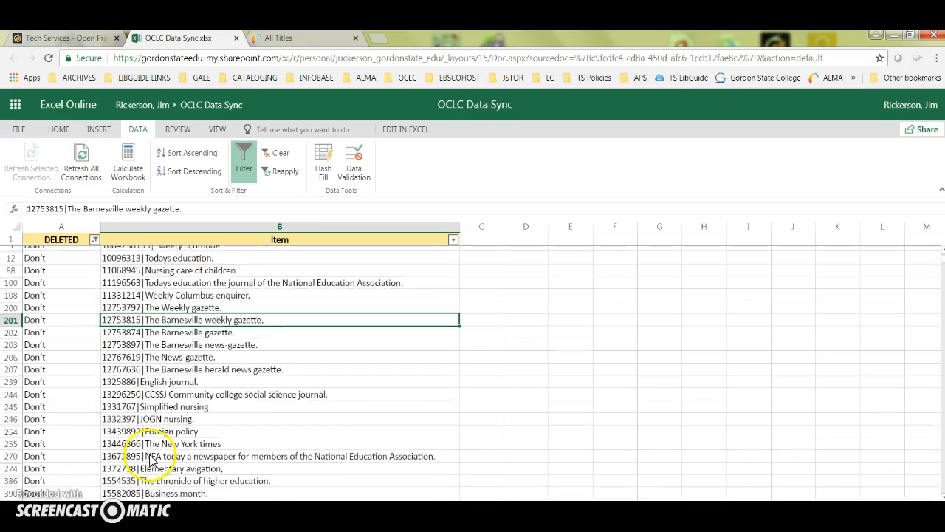
scroll(127, 439, "down", 10)
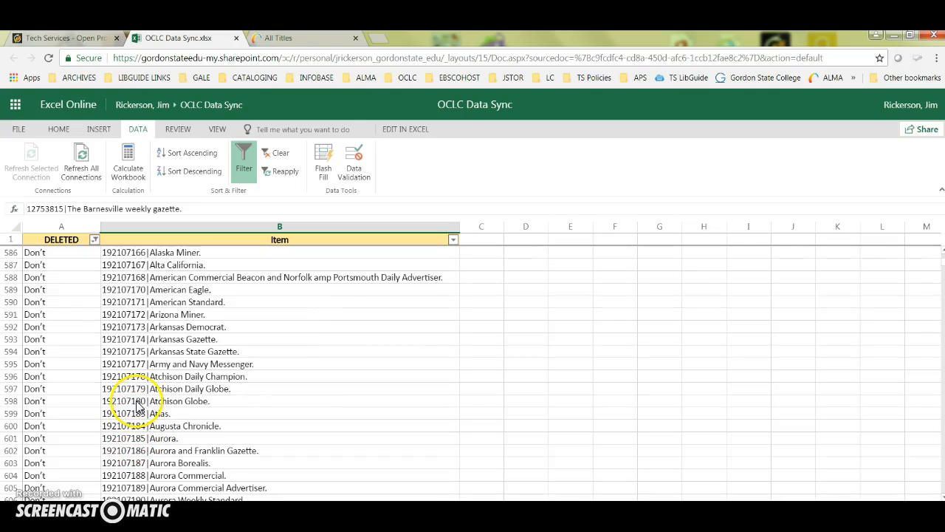
left_click(136, 406)
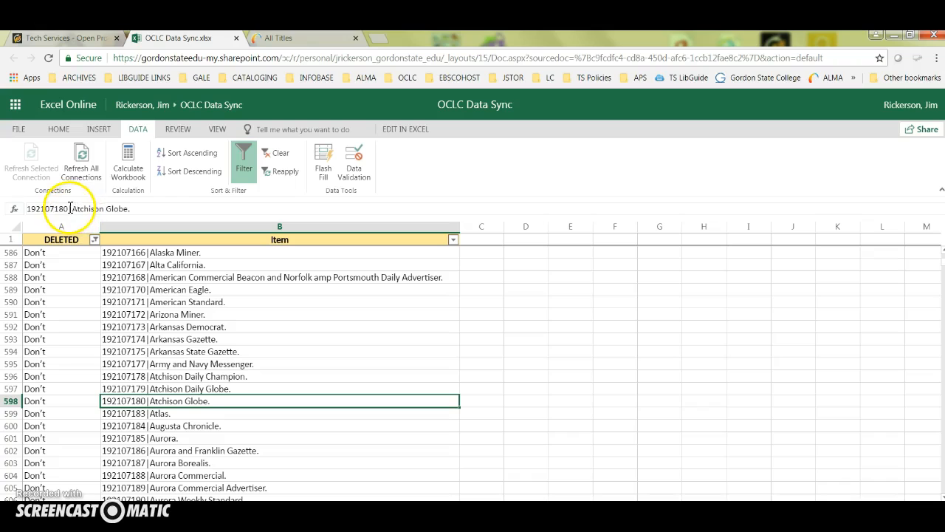
left_click_drag(70, 208, 32, 208)
key("ctrl+c")
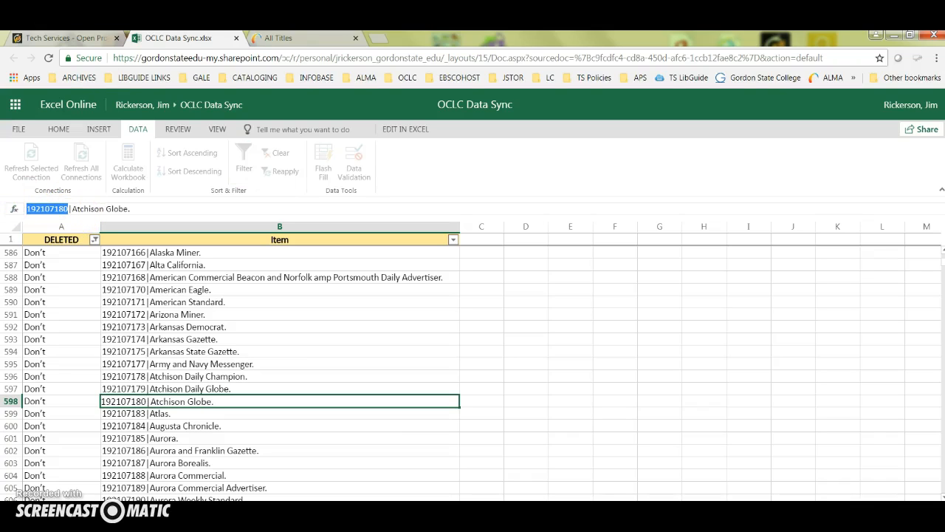
Switch to Alma and search for 192107180 in both the Institution and Network catalogs.
left_click(265, 38)
left_click_drag(348, 151, 249, 147)
key("ctrl+v")
left_click(817, 147)
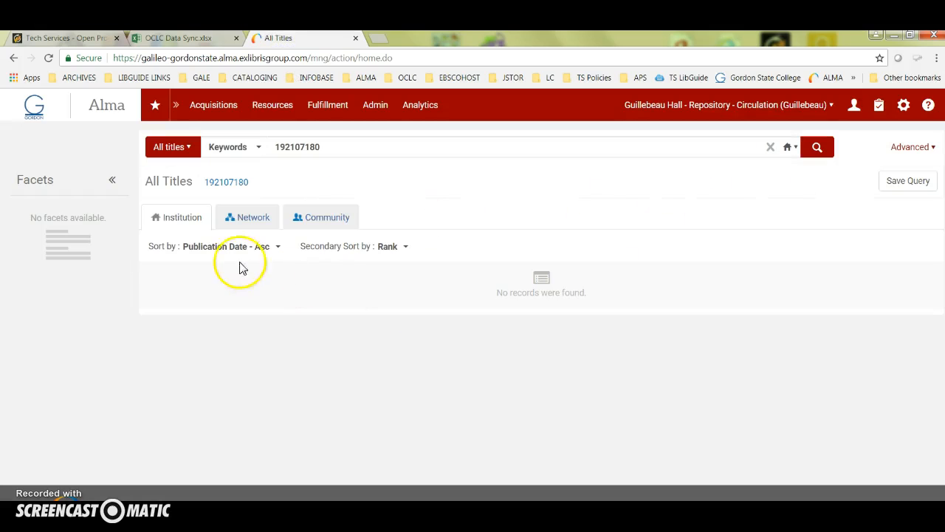
left_click(248, 216)
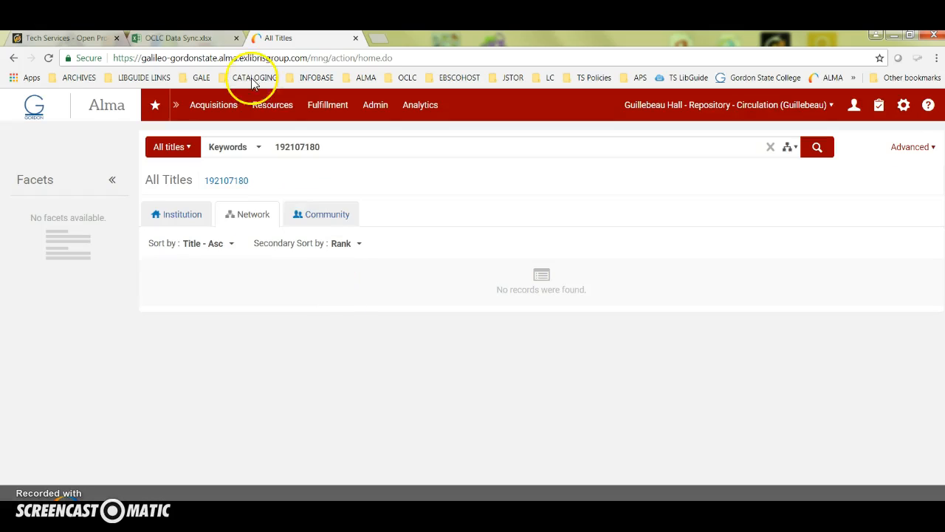
Take the title "Atchison Globe" from spreadsheet row 598 and search Alma for it in the Network and Institution catalogs.
left_click(178, 38)
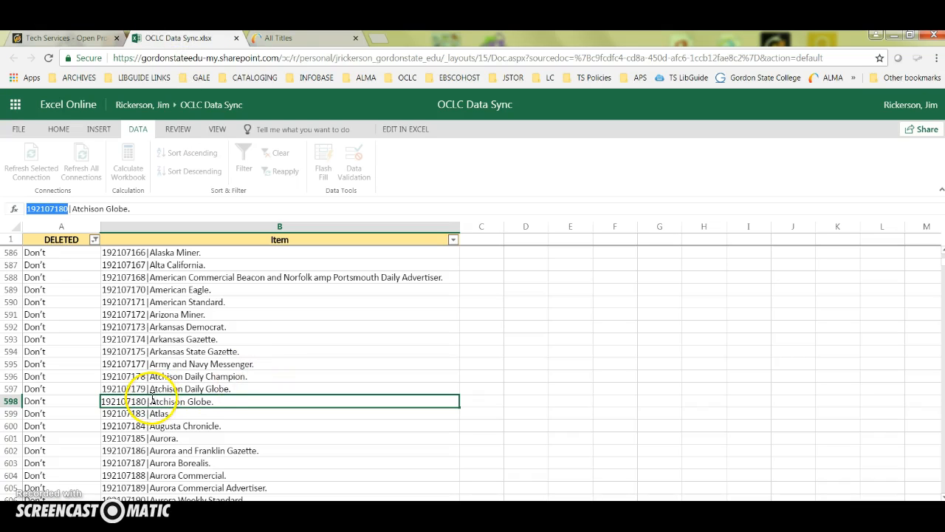
left_click_drag(152, 401, 181, 401)
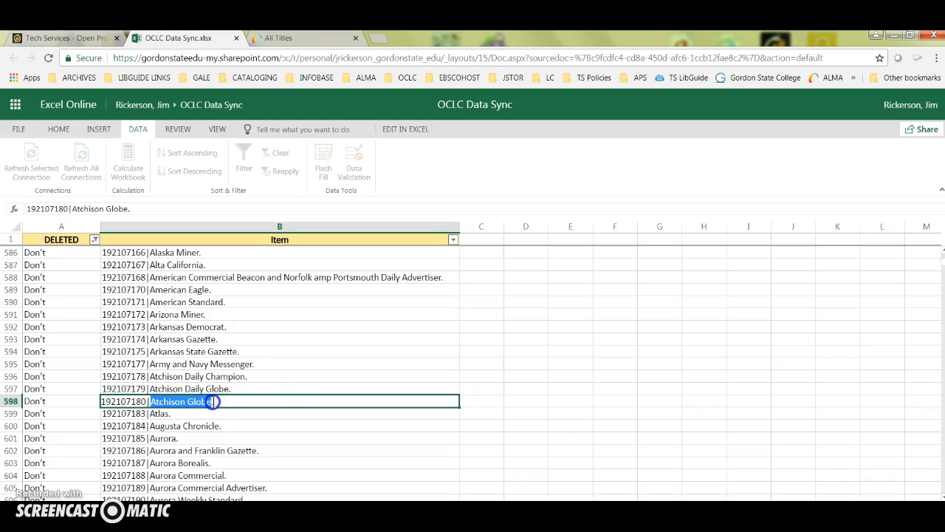
left_click(291, 38)
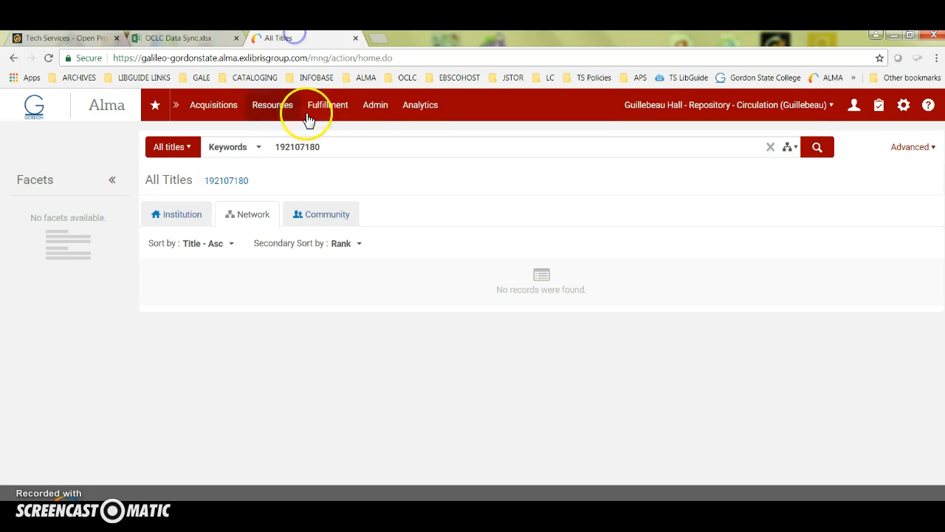
left_click_drag(327, 146, 234, 145)
type("Atchison Globe")
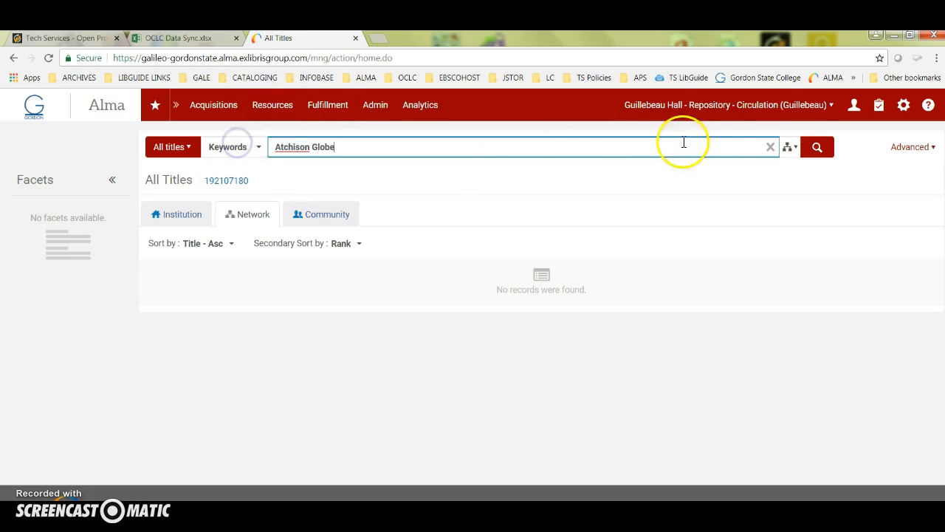
left_click(816, 147)
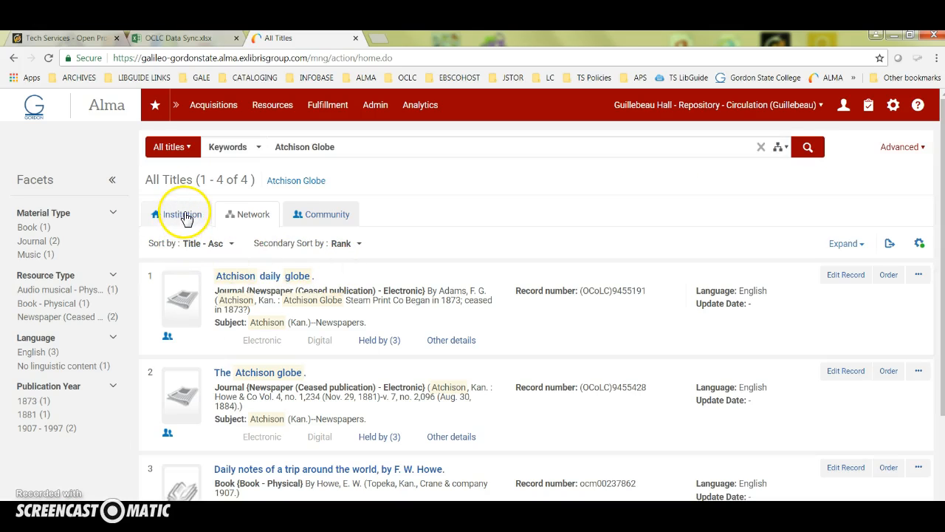
left_click(185, 215)
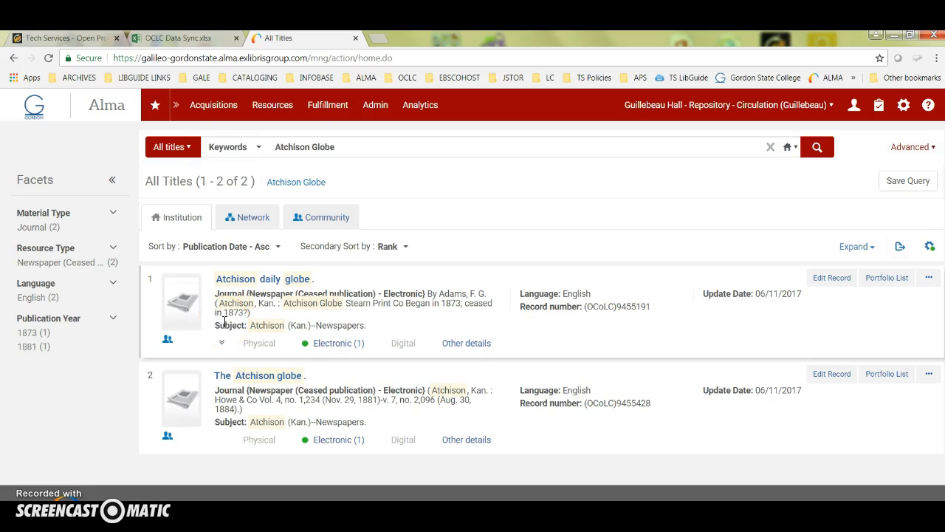
Expand the electronic portfolio details of the Atchison daily globe and The Atchison globe records and examine their collections.
left_click(327, 353)
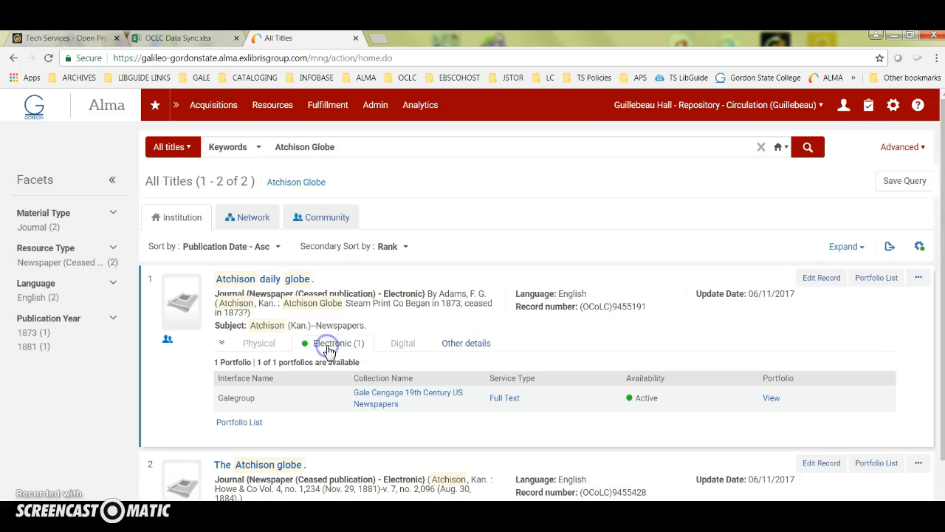
scroll(330, 353, "down", 1)
left_click(242, 284)
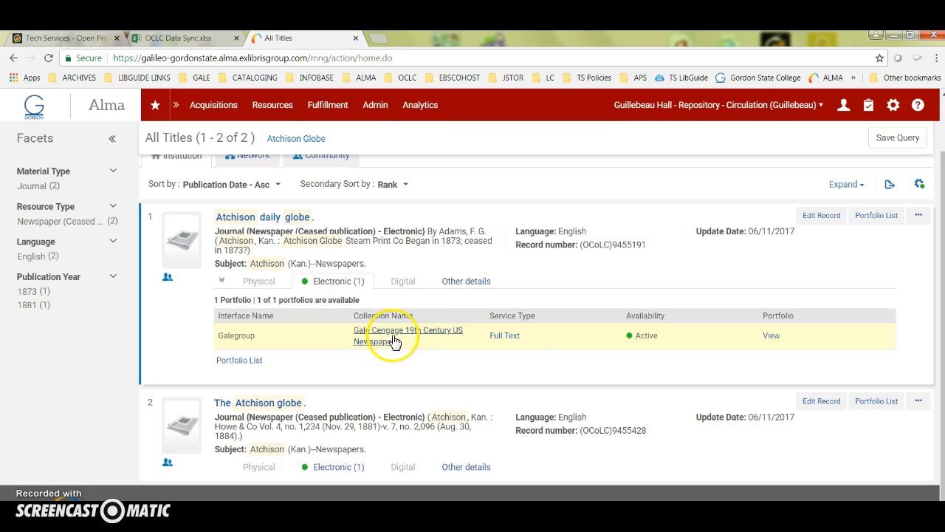
left_click(349, 465)
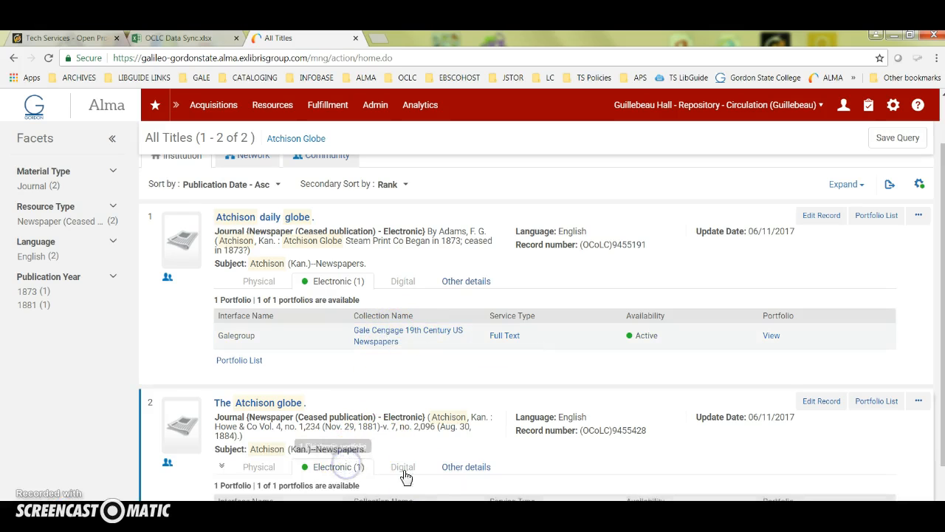
scroll(432, 468, "down", 2)
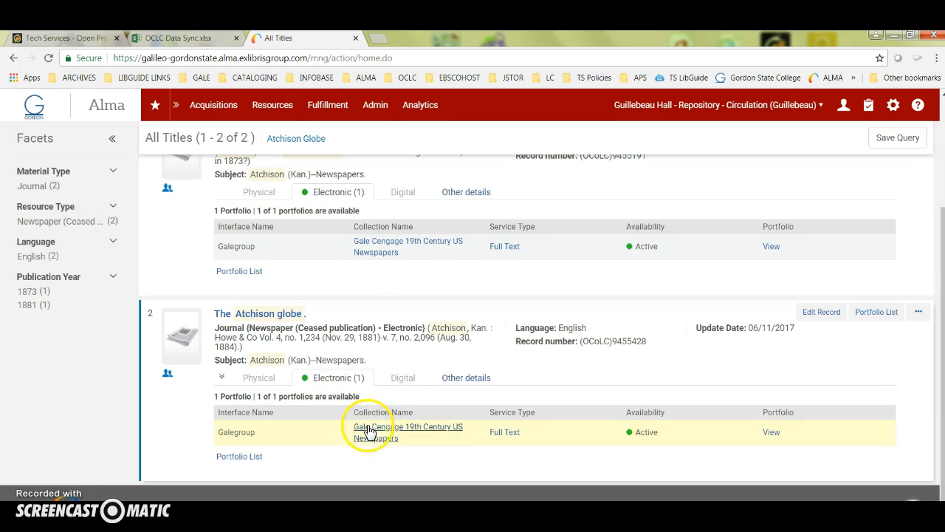
scroll(332, 282, "up", 1)
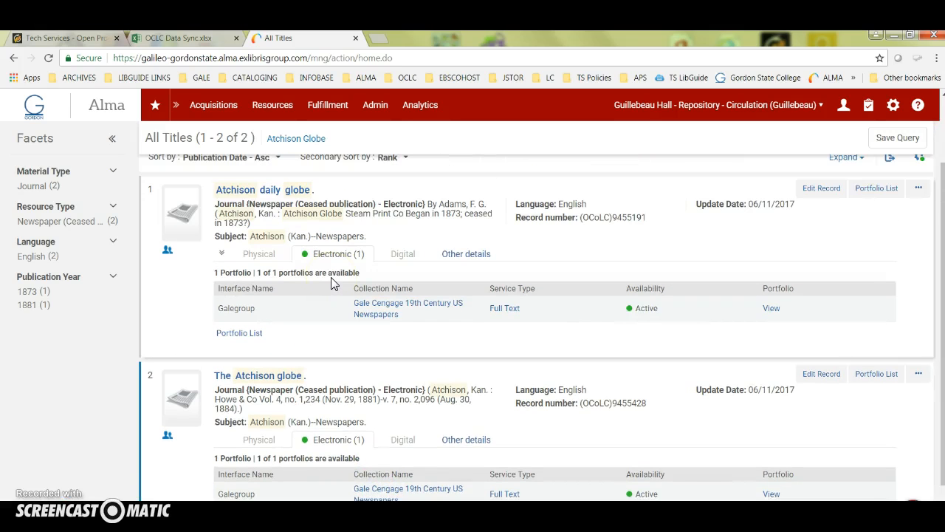
left_click(244, 196)
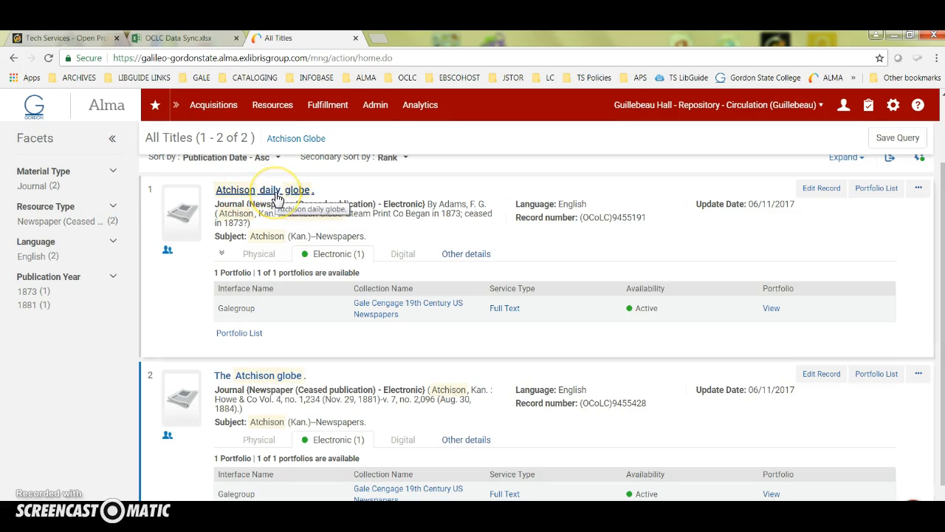
Return to the OCLC Data Sync spreadsheet and review the Atchison Daily Globe and Atchison Globe entries in rows 597 and 598.
left_click(177, 37)
left_click(182, 405)
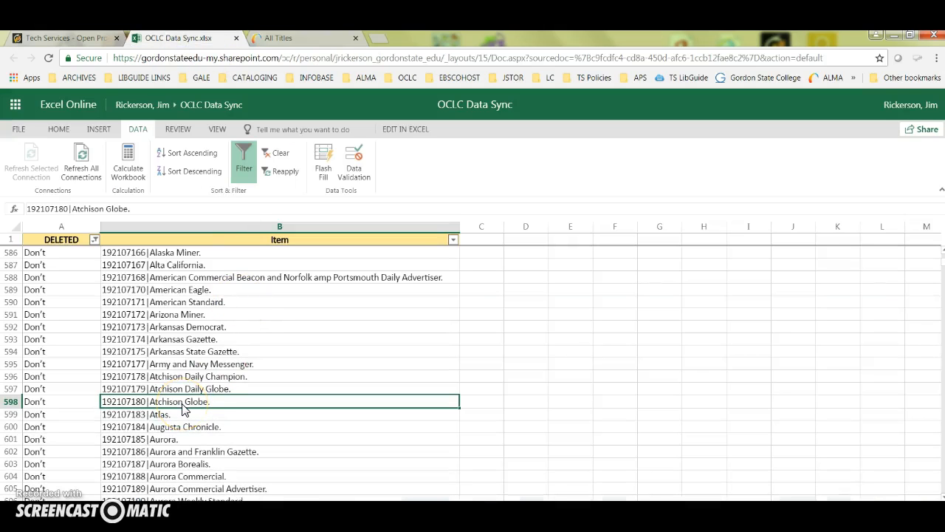
left_click(189, 389)
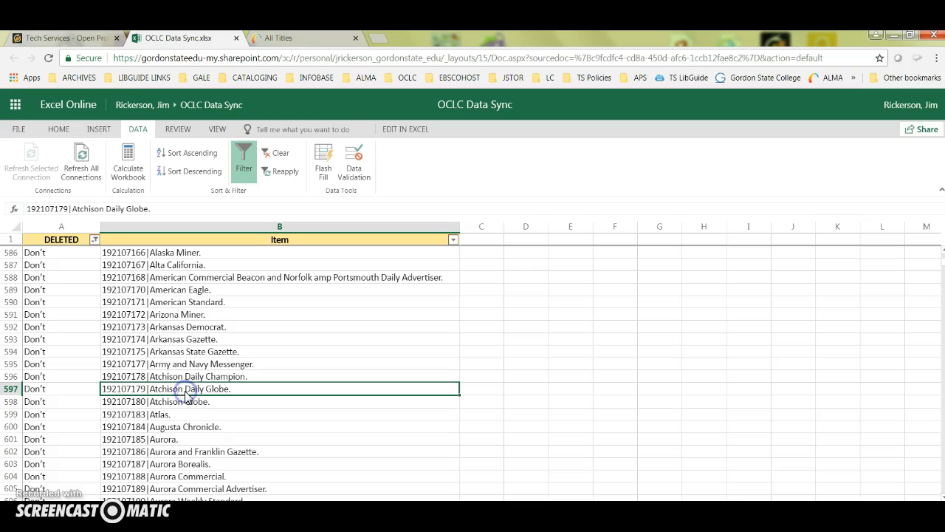
left_click(196, 403)
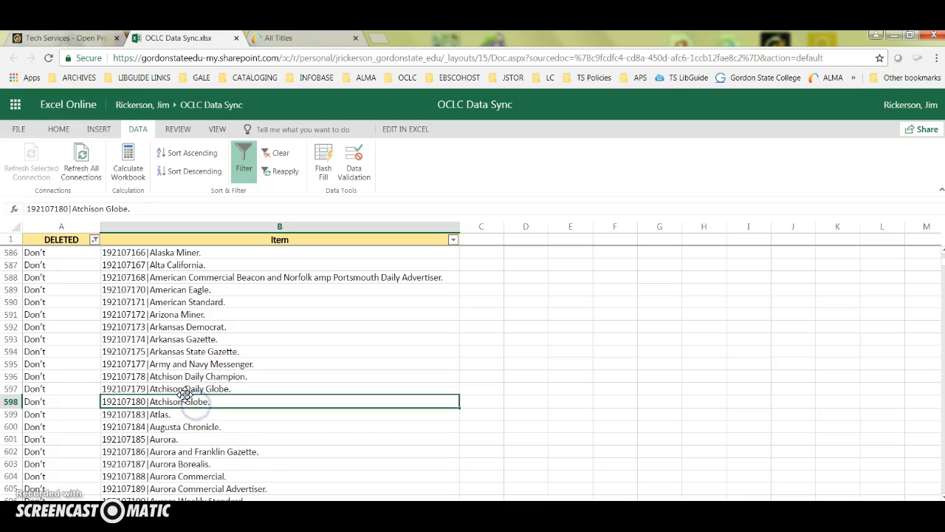
Clear the filter on the DELETED column and return to the first rows of the full item list.
left_click(179, 390)
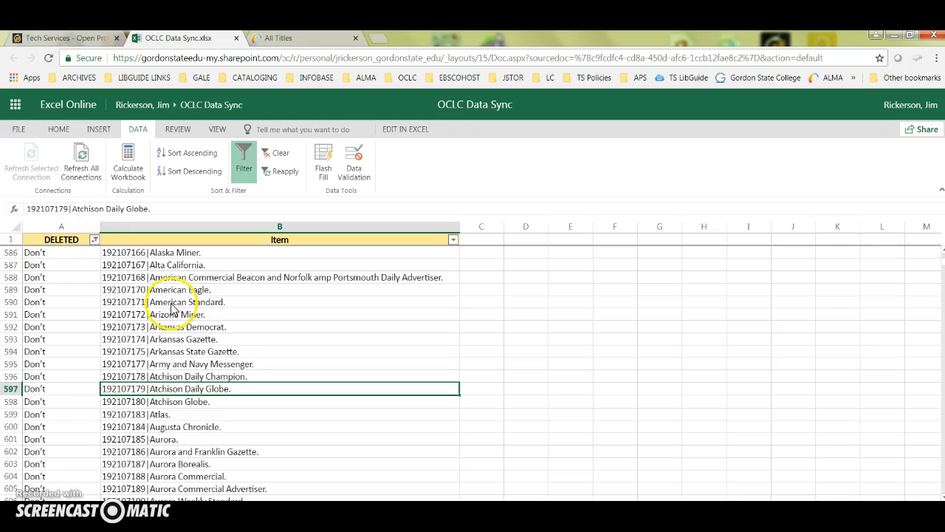
left_click(94, 241)
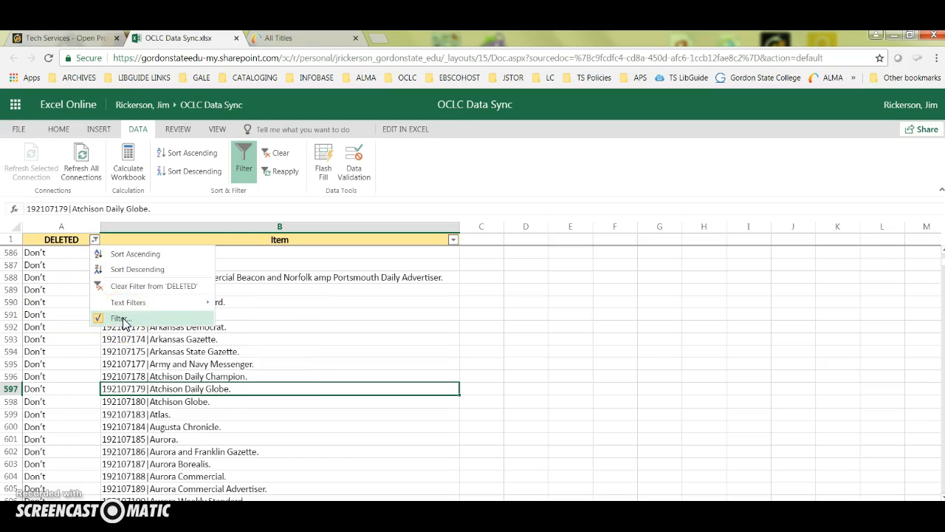
left_click(278, 153)
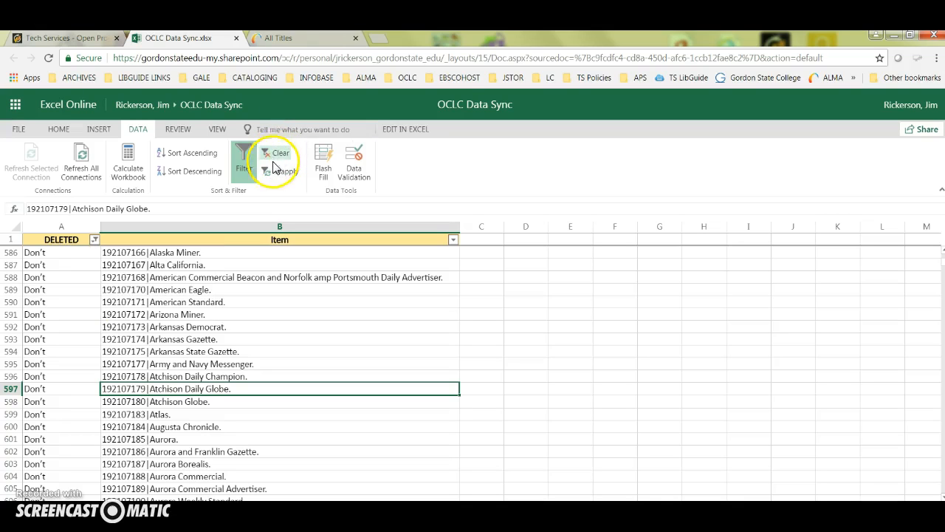
left_click(274, 154)
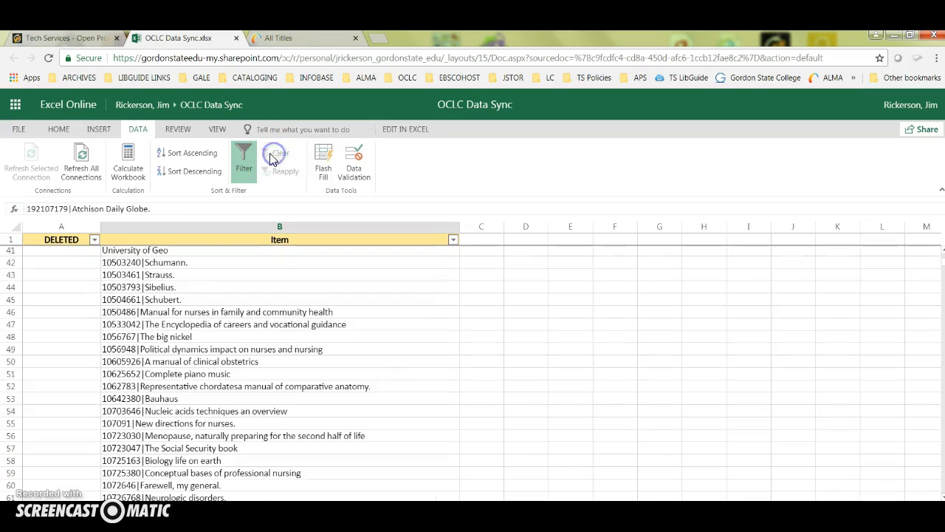
scroll(127, 301, "up", 9)
scroll(127, 302, "up", 4)
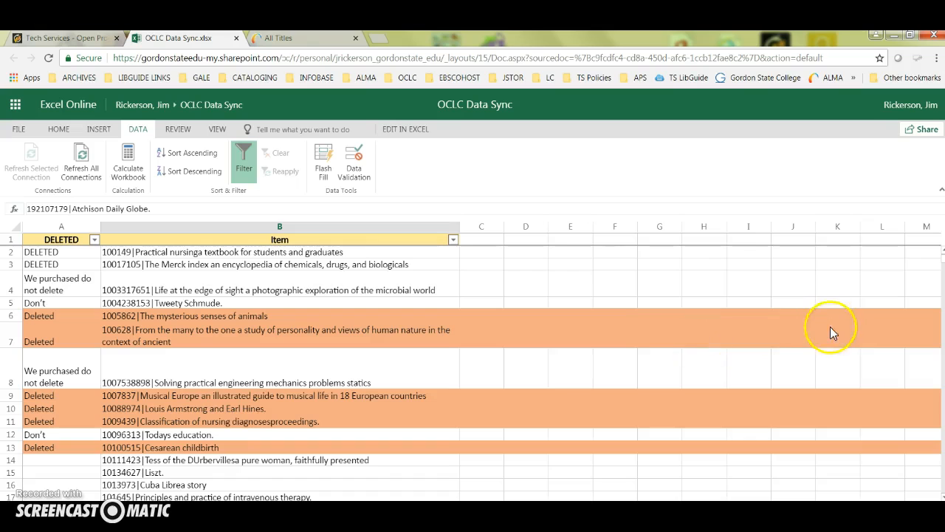
scroll(214, 421, "down", 2)
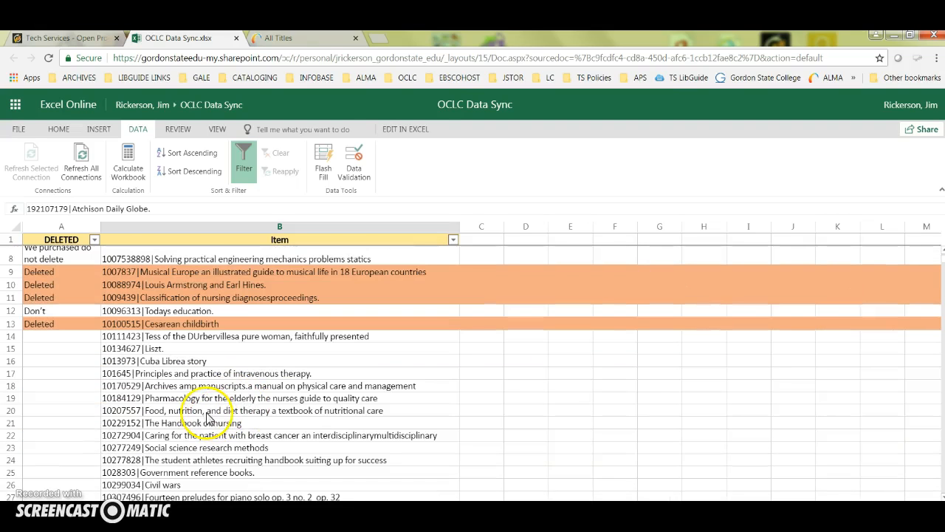
Recheck the Atchison globe collections in Alma, and return to the OCLC Data Sync spreadsheet to select the "Don't" status of Todays education.
left_click(281, 38)
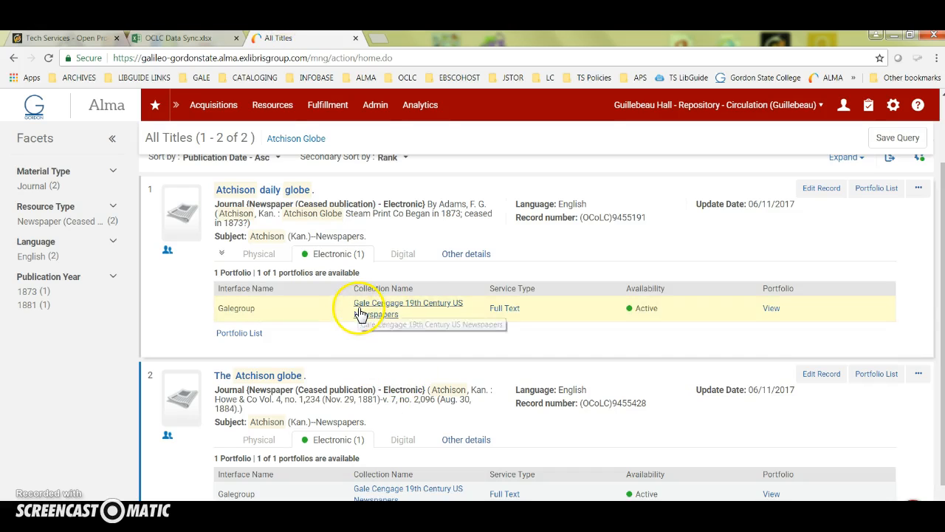
left_click(170, 43)
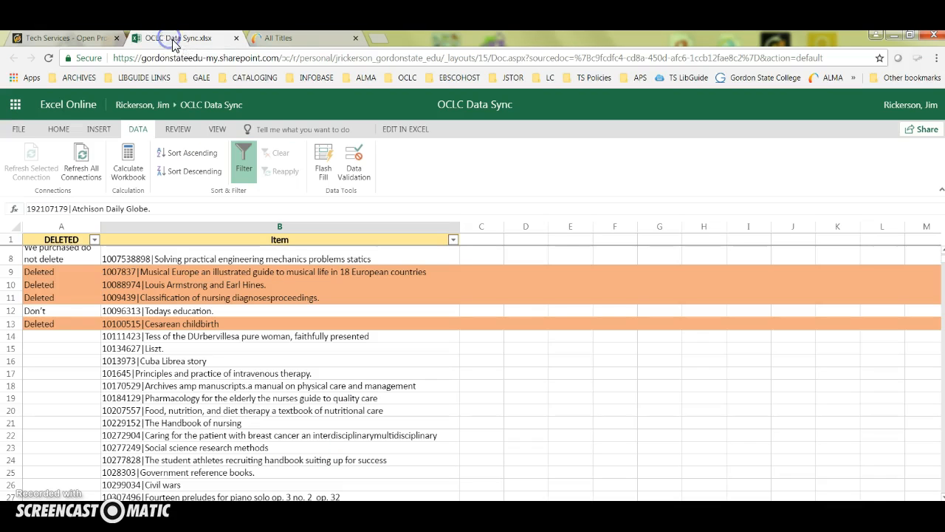
left_click(67, 388)
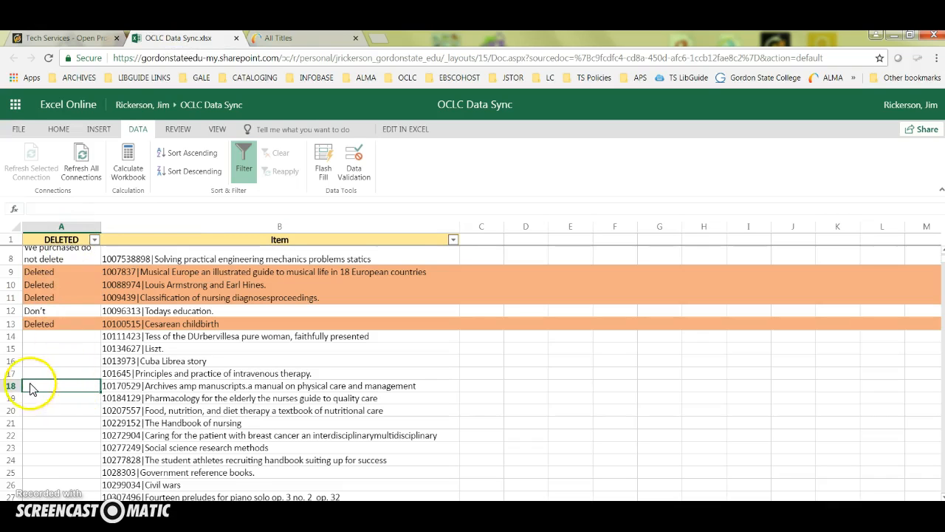
left_click(56, 311)
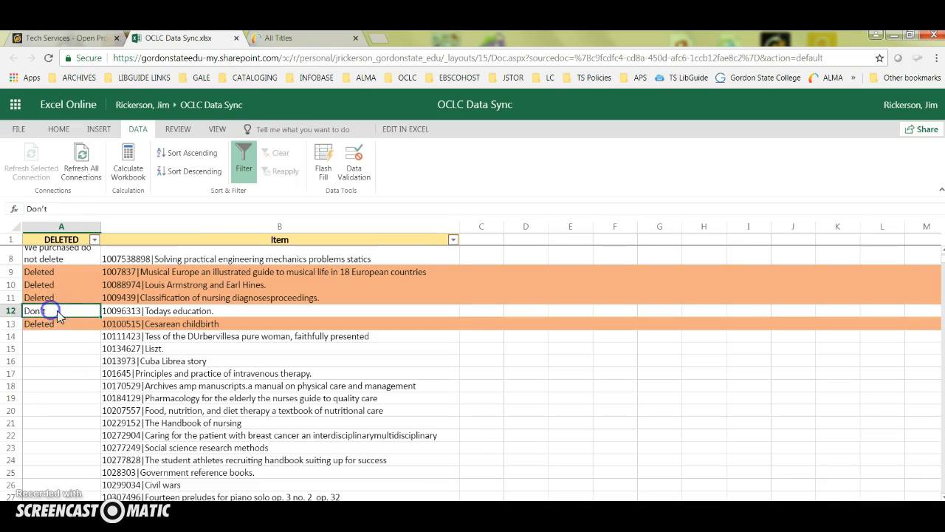